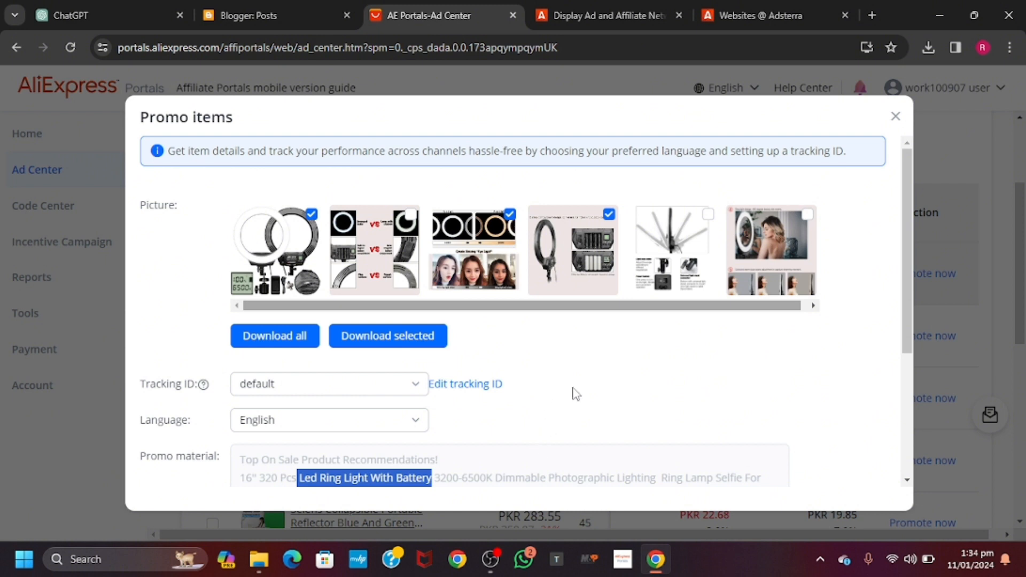
Switch to Blogger and create a new post titled "Led Ring Light With Battery"
click(753, 6)
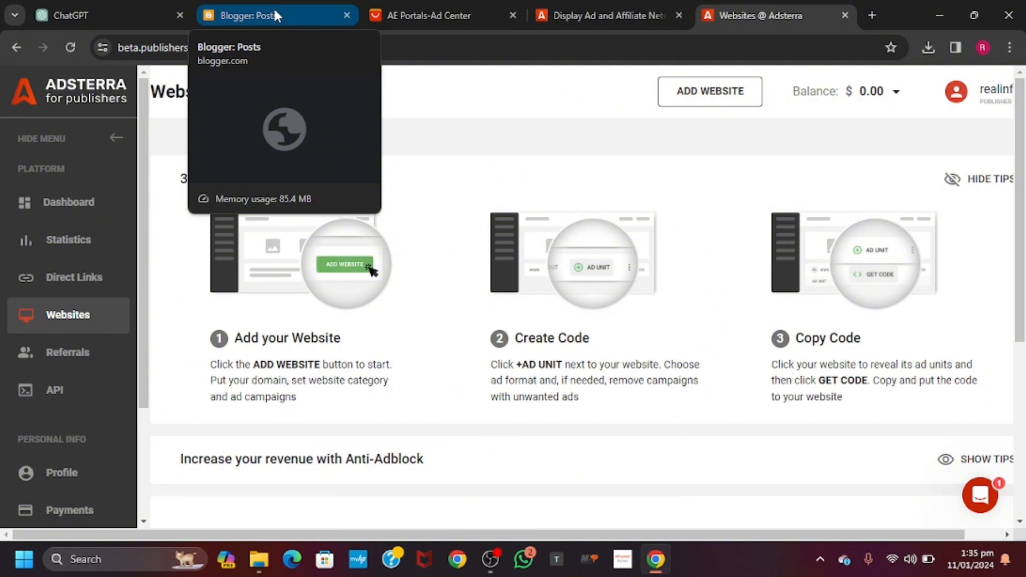
click(274, 8)
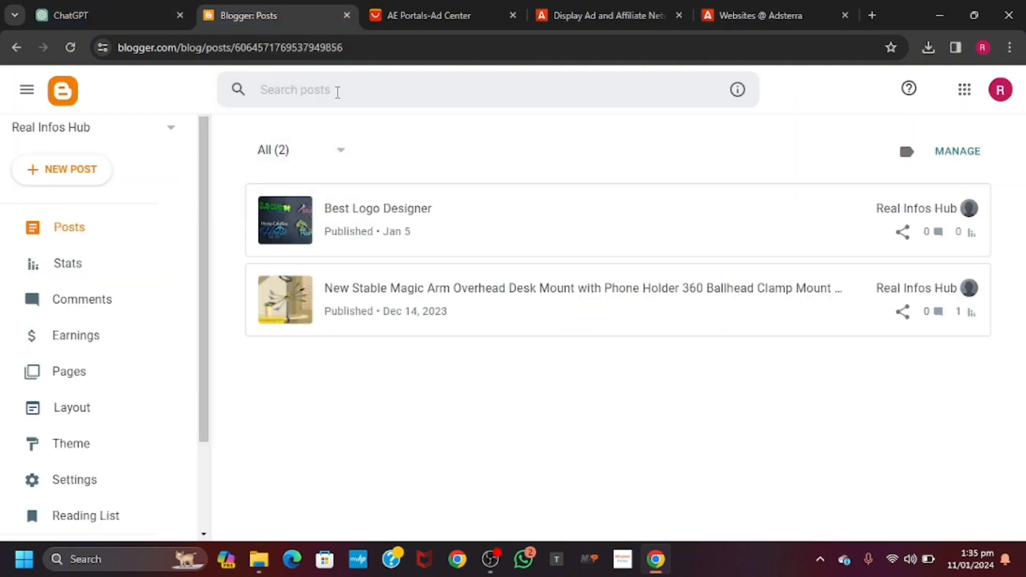
click(73, 179)
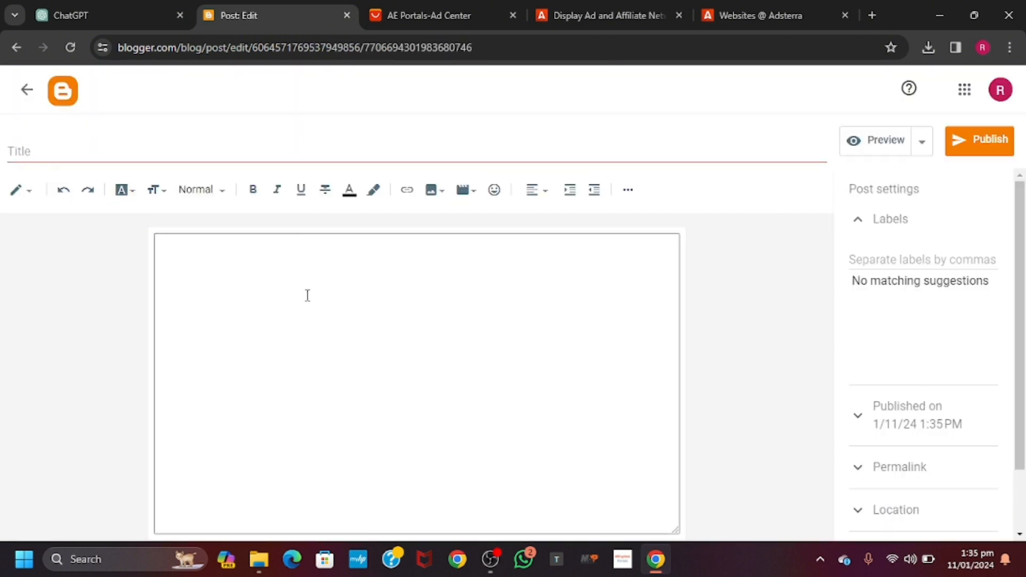
click(111, 153)
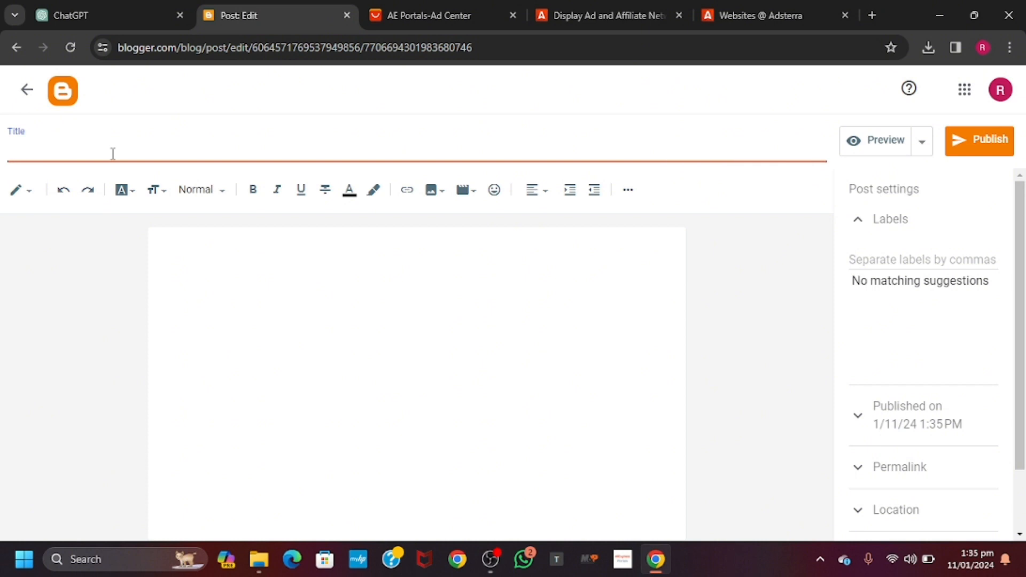
text(Led Ring Light With Battery)
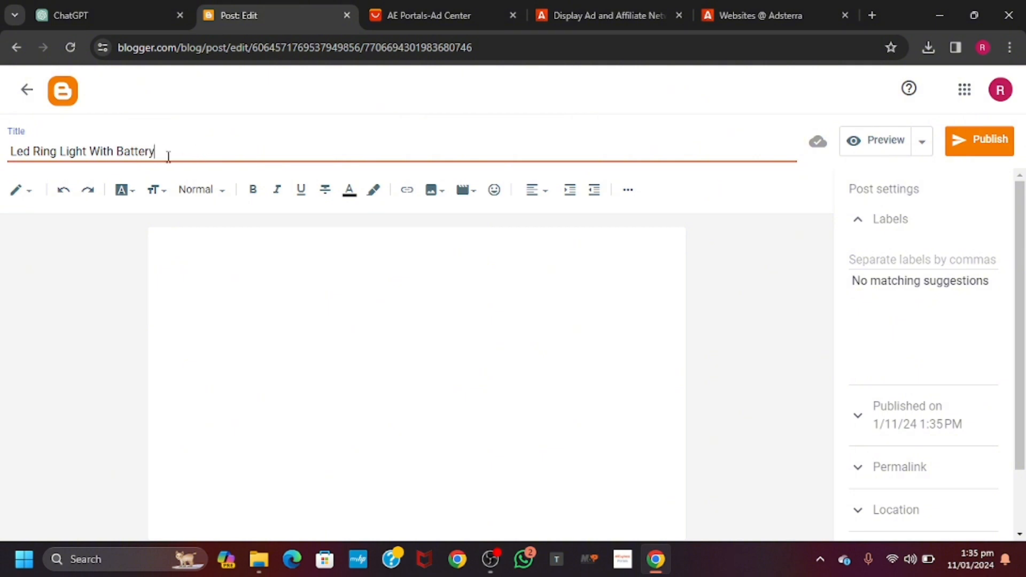
Copy the full "Illuminate Anywhere" article from the ChatGPT conversation and paste it into the Blogger post body
click(210, 250)
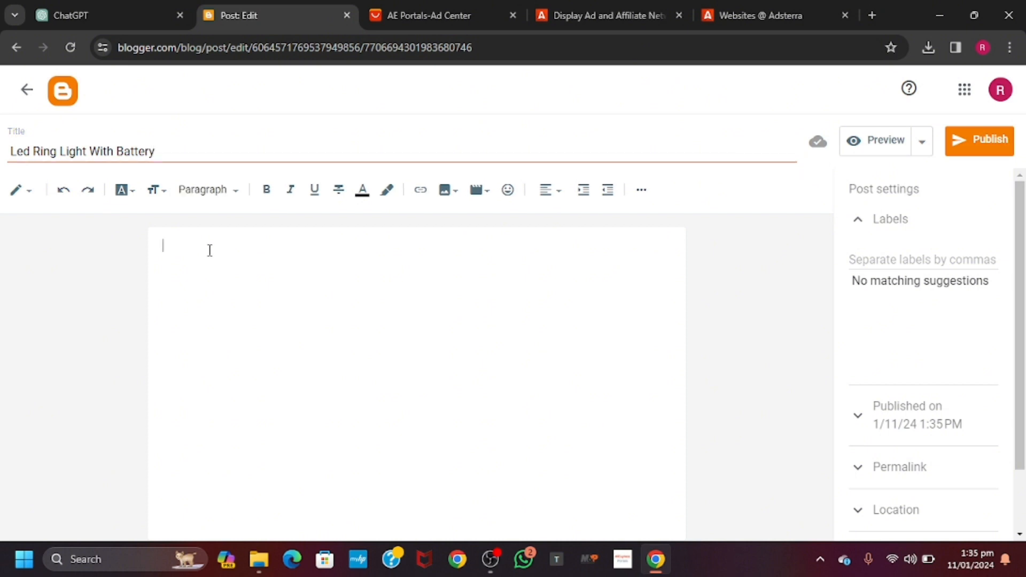
click(90, 7)
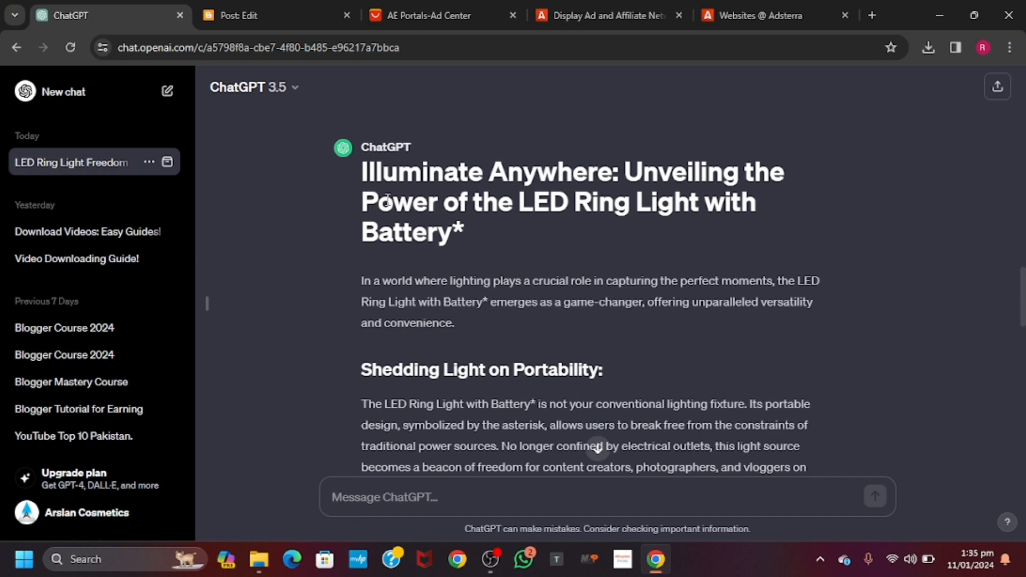
drag(354, 170, 557, 400)
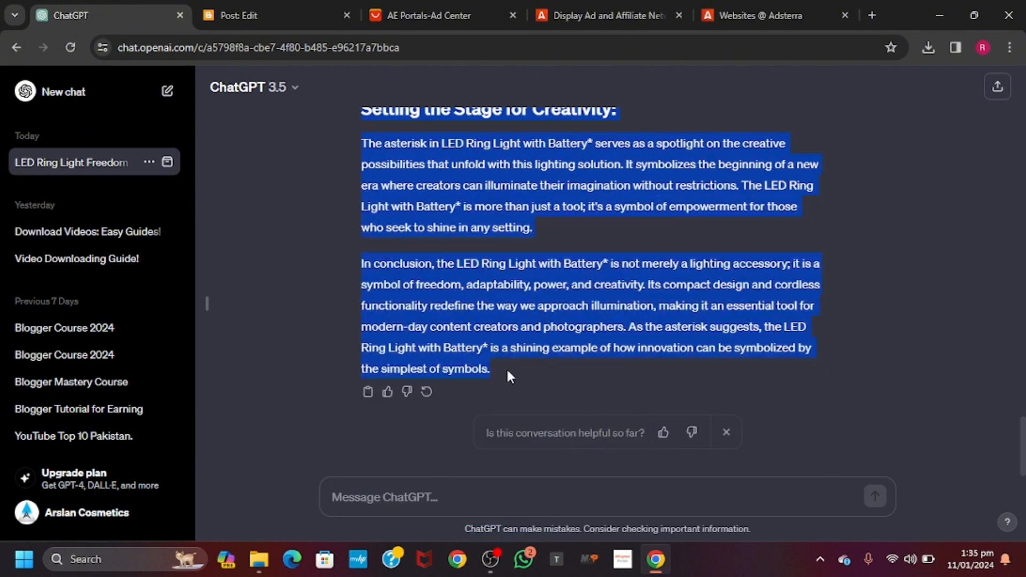
click(296, 3)
click(270, 244)
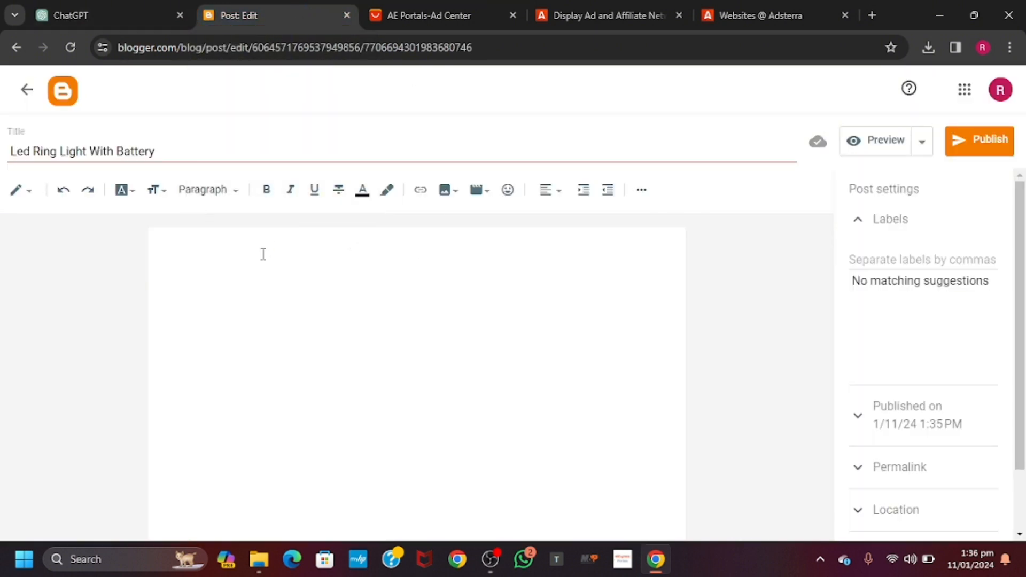
key(ctrl+v)
Review the pasted article in the post body from its main heading to its conclusion
click(351, 310)
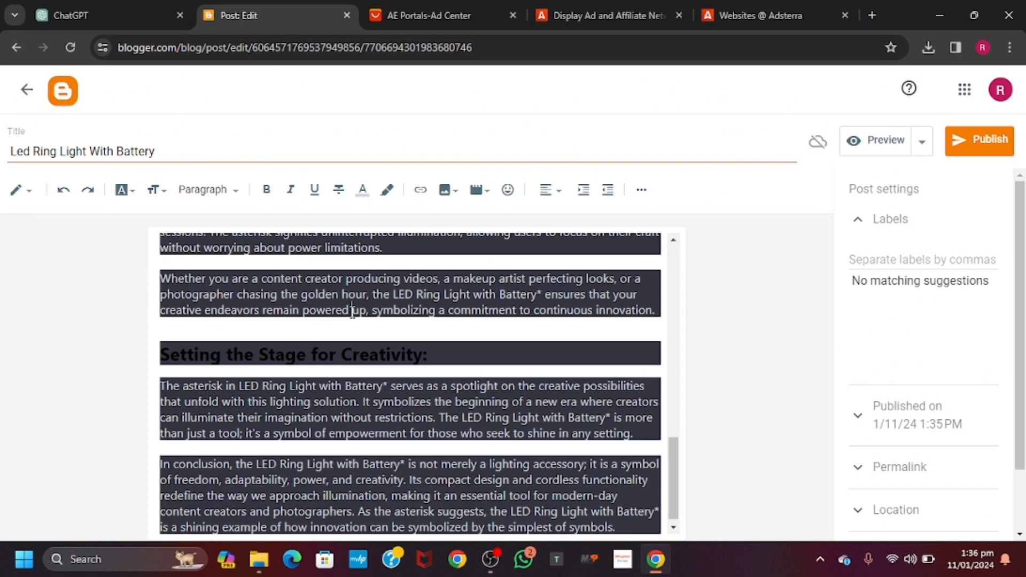
scroll(409, 304, up, 15)
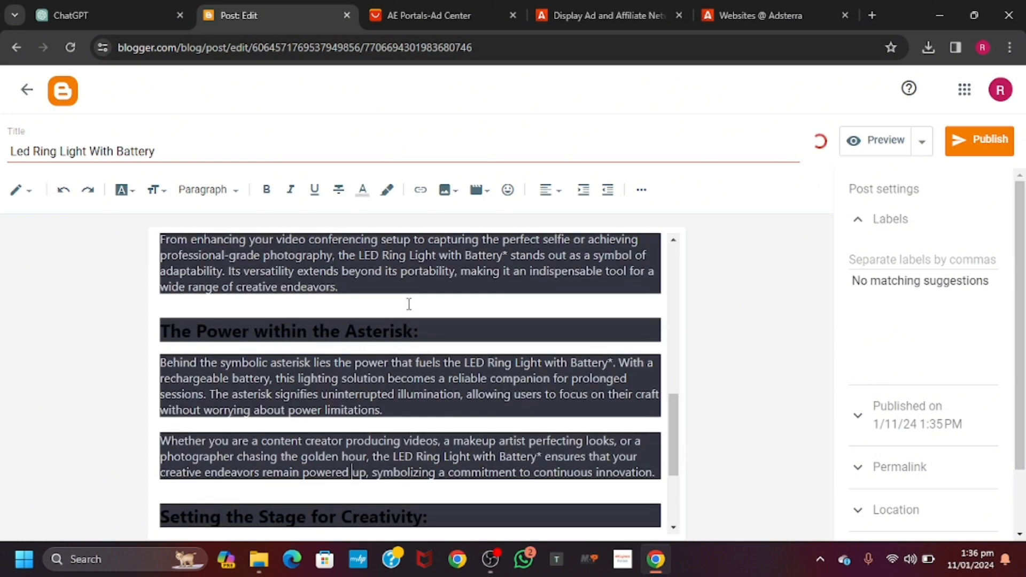
scroll(409, 305, down, 1)
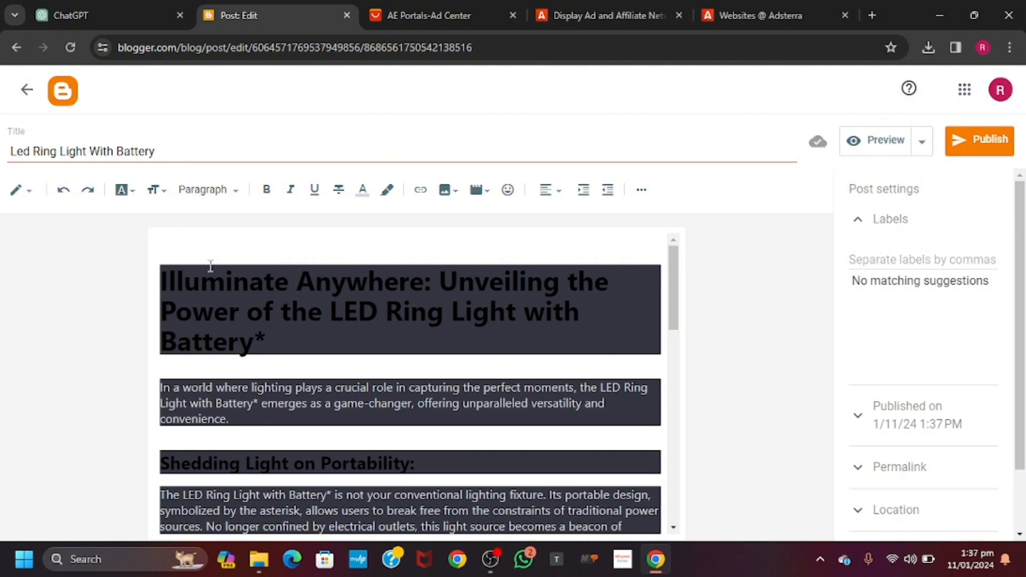
click(367, 250)
scroll(429, 348, down, 4)
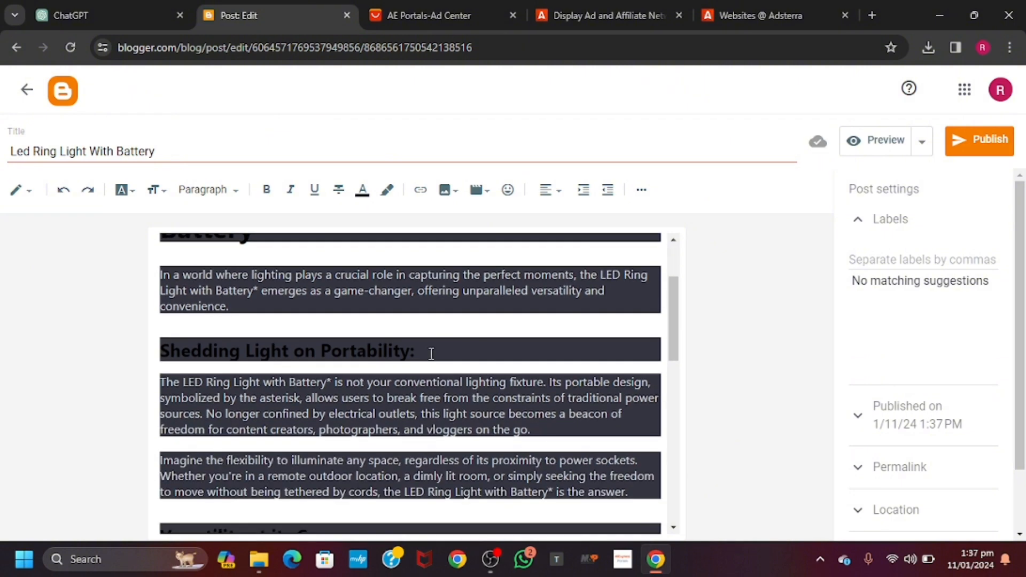
scroll(431, 355, down, 10)
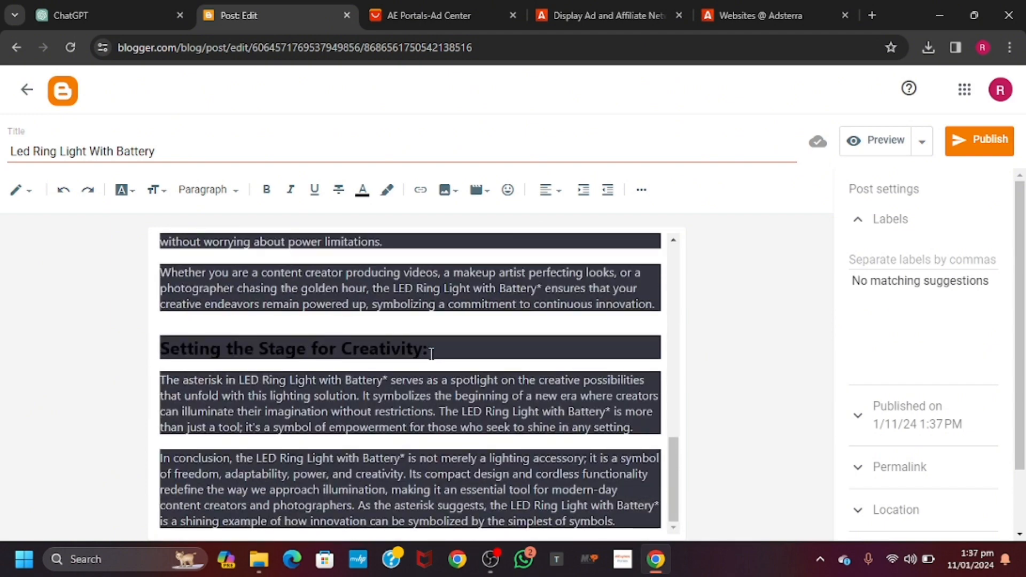
scroll(361, 322, up, 14)
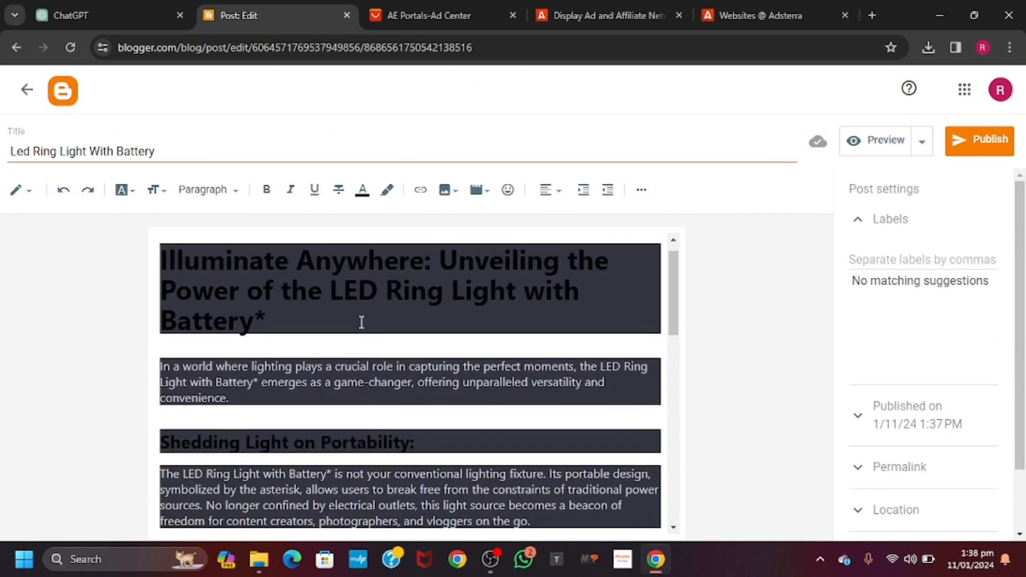
scroll(361, 323, down, 5)
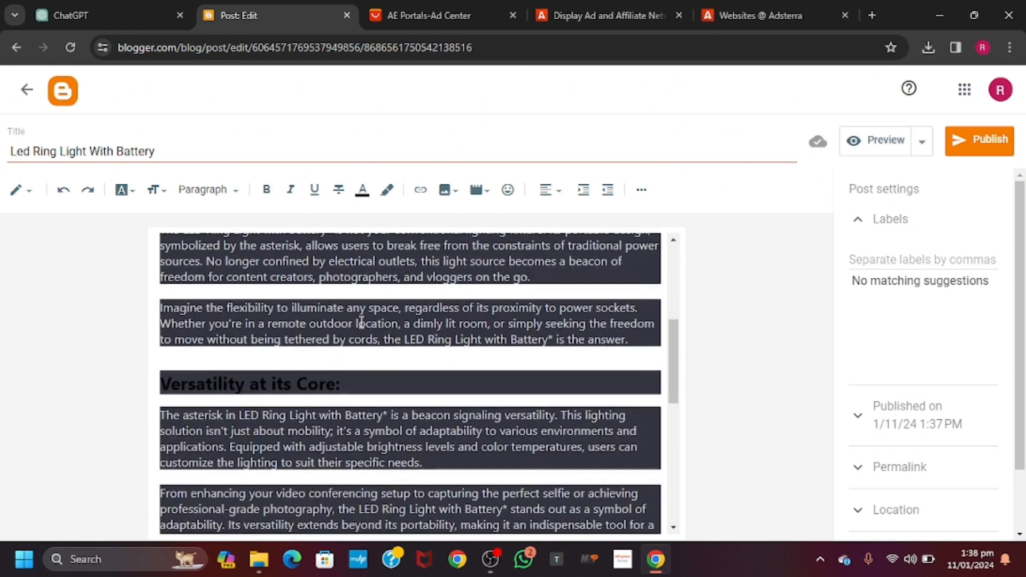
scroll(361, 322, down, 3)
scroll(359, 323, up, 8)
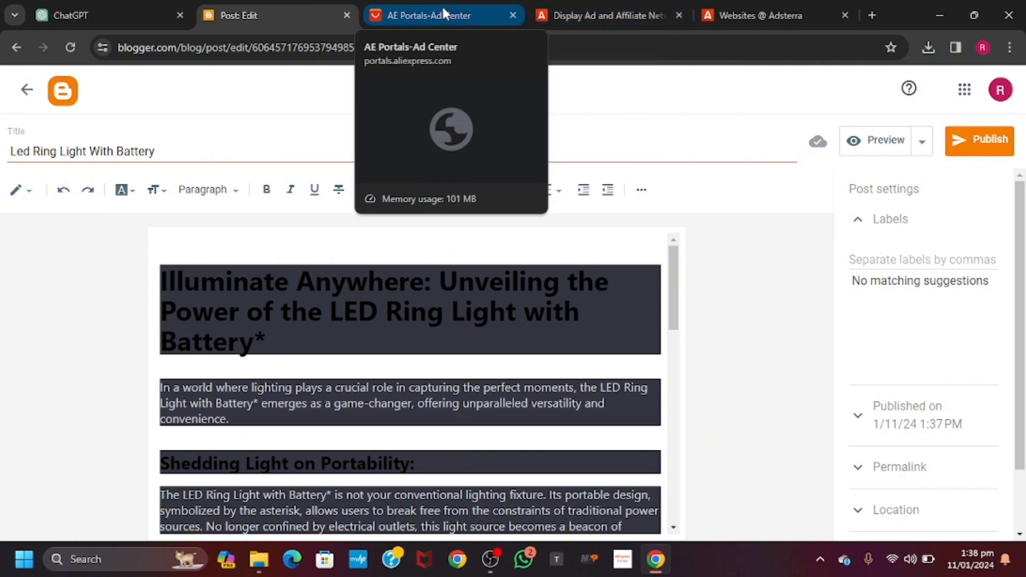
Switch to AliExpress Portals and copy the Click&Buy affiliate link from the ring light's promo material
click(443, 12)
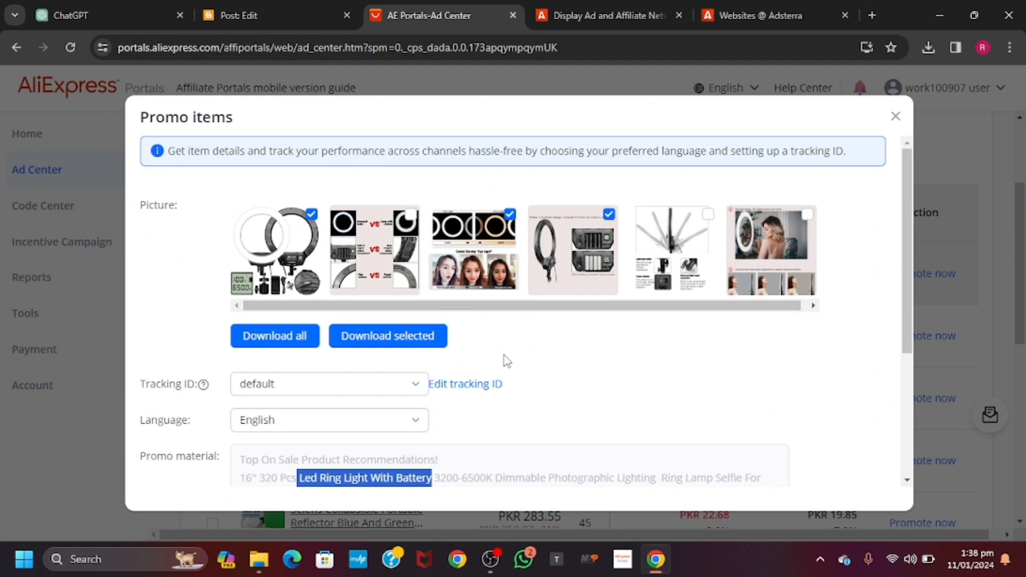
scroll(504, 357, down, 4)
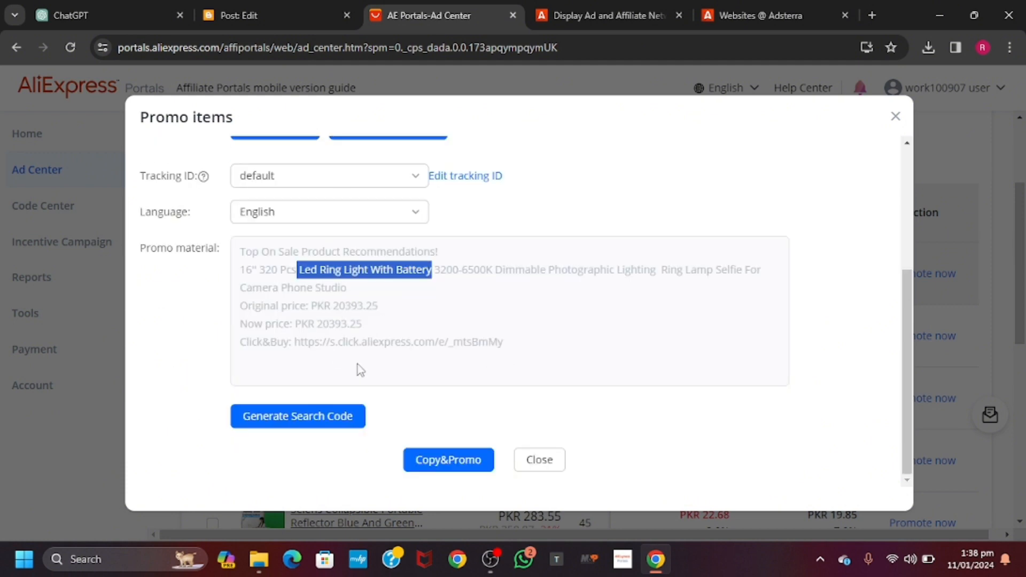
click(337, 347)
double_click(336, 345)
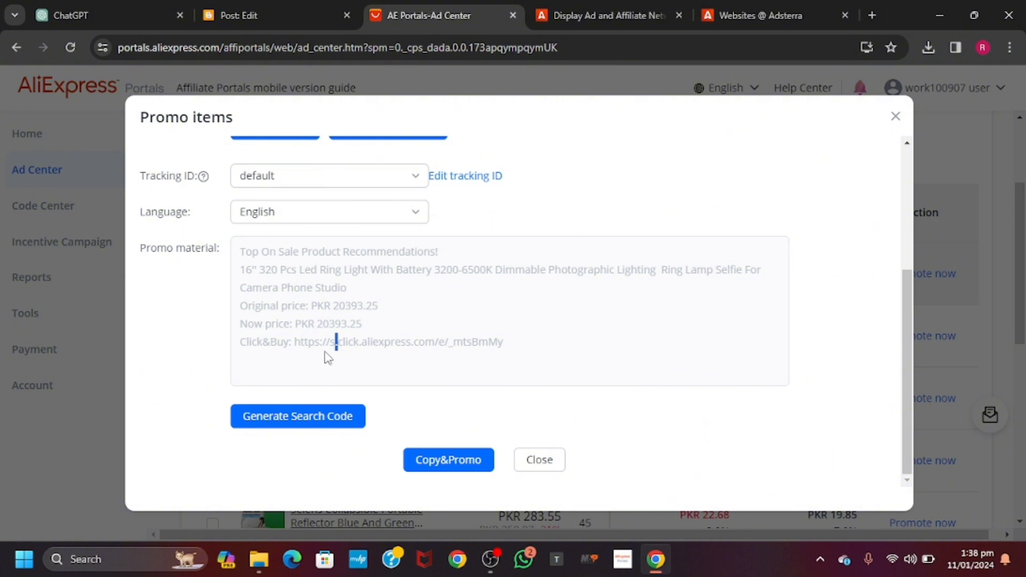
click(297, 339)
drag(295, 342, 300, 342)
click(295, 341)
drag(295, 339, 524, 335)
key(ctrl+c)
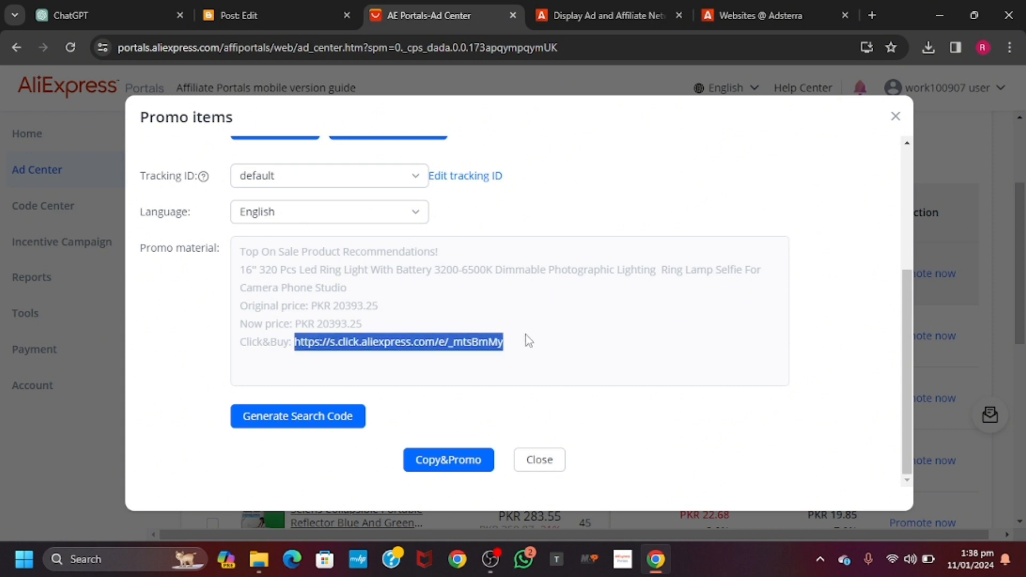
In the Blogger post, insert the downloaded ring light image Sfb63b7ab2e4a4b93a1b91aca45e000ba2 on a new line below the main heading
click(252, 10)
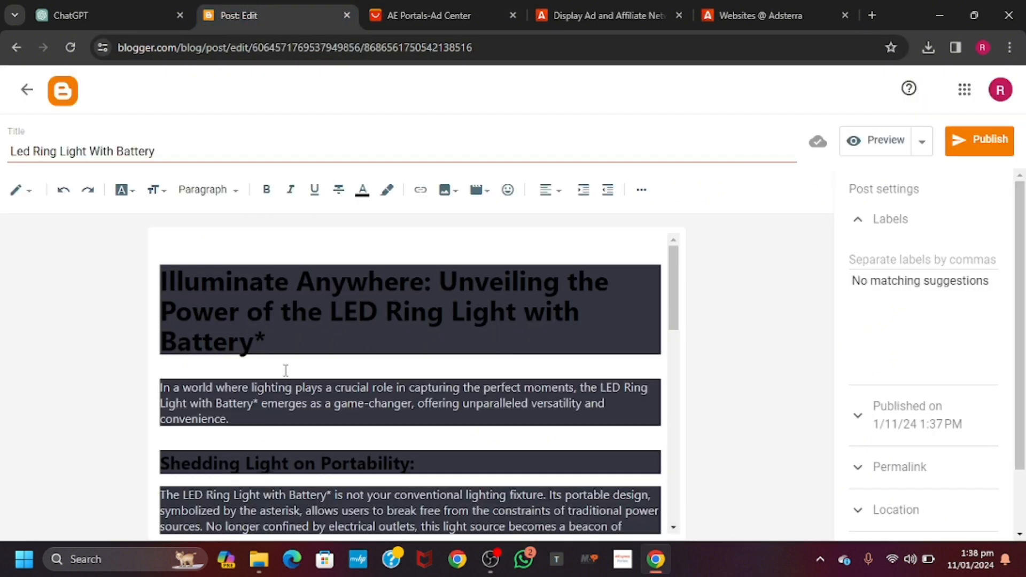
click(317, 358)
click(326, 342)
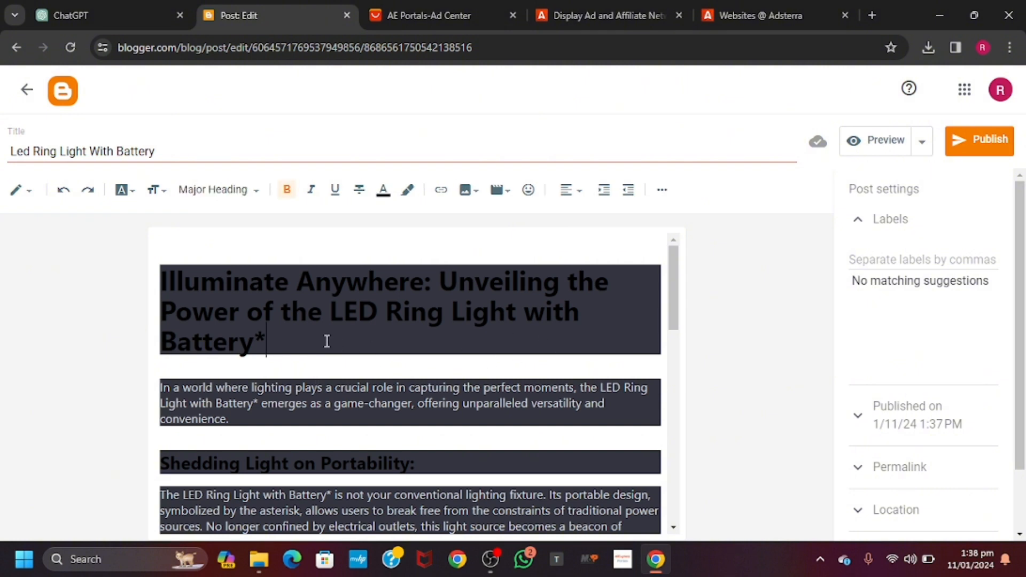
key(Return)
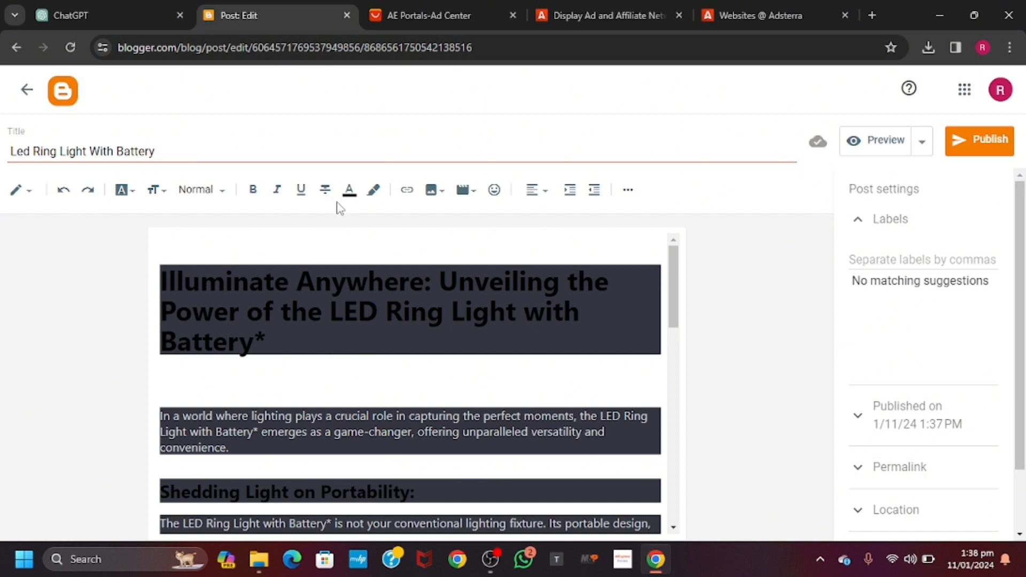
click(435, 191)
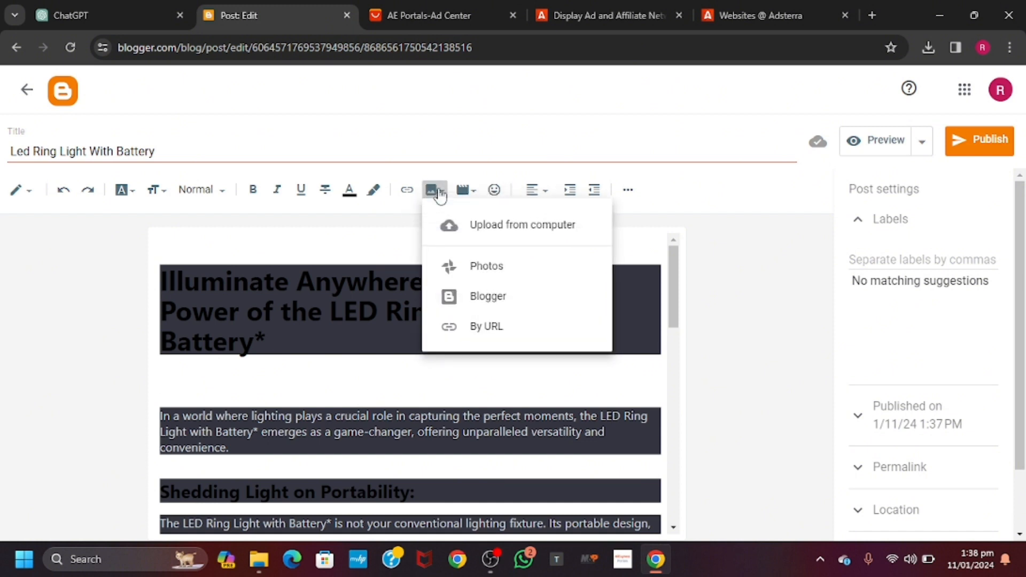
click(521, 232)
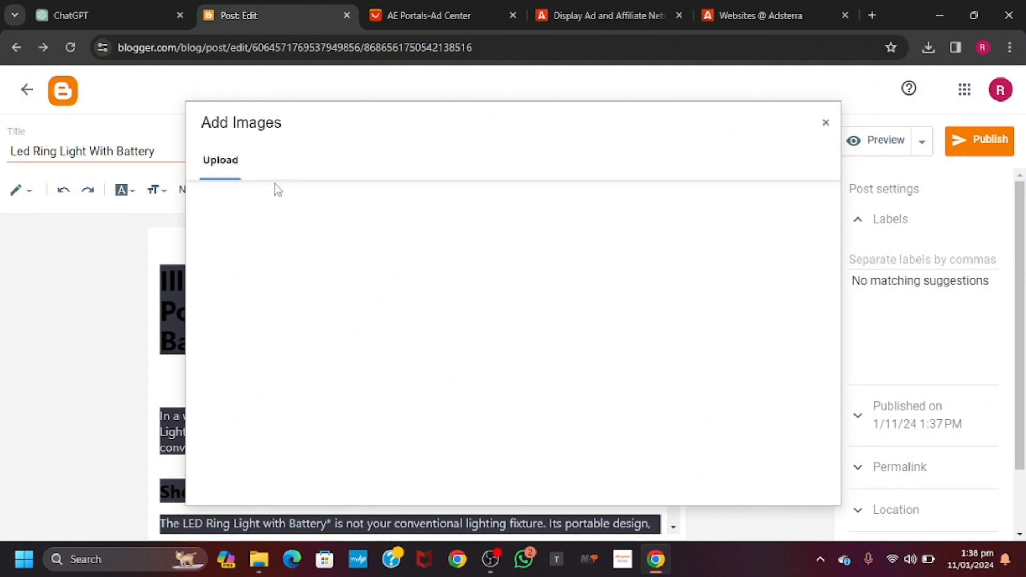
click(245, 207)
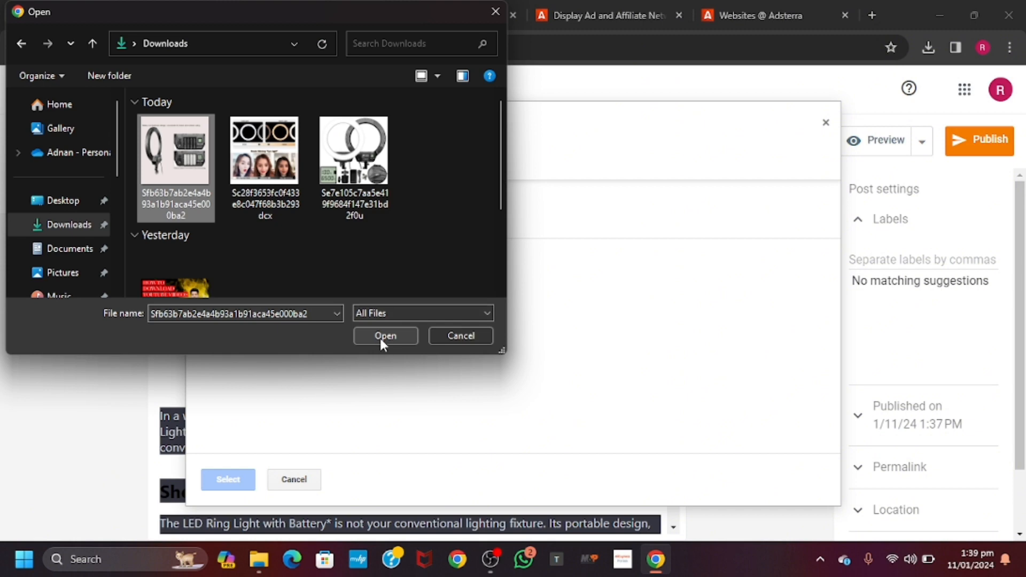
click(382, 337)
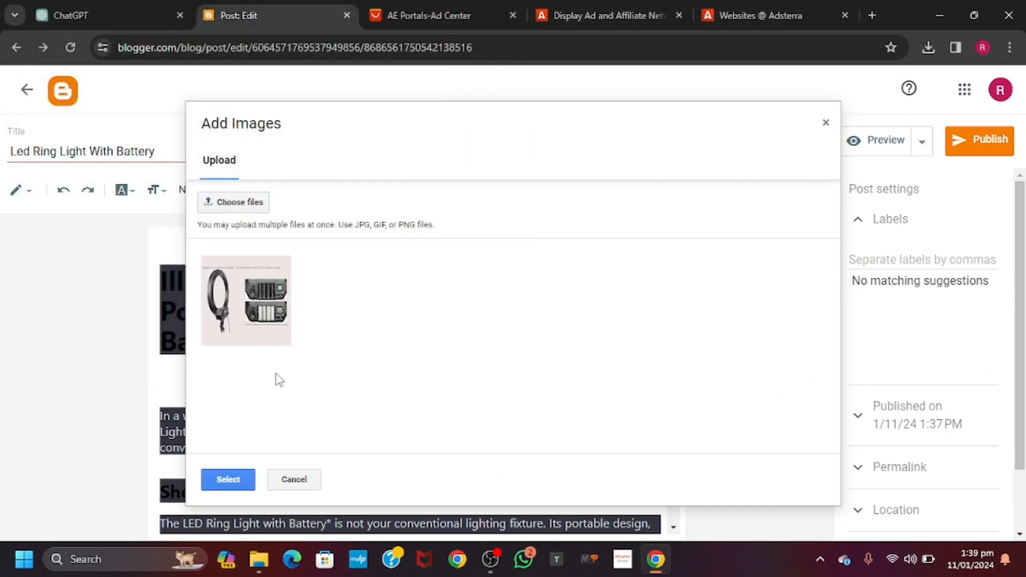
click(235, 484)
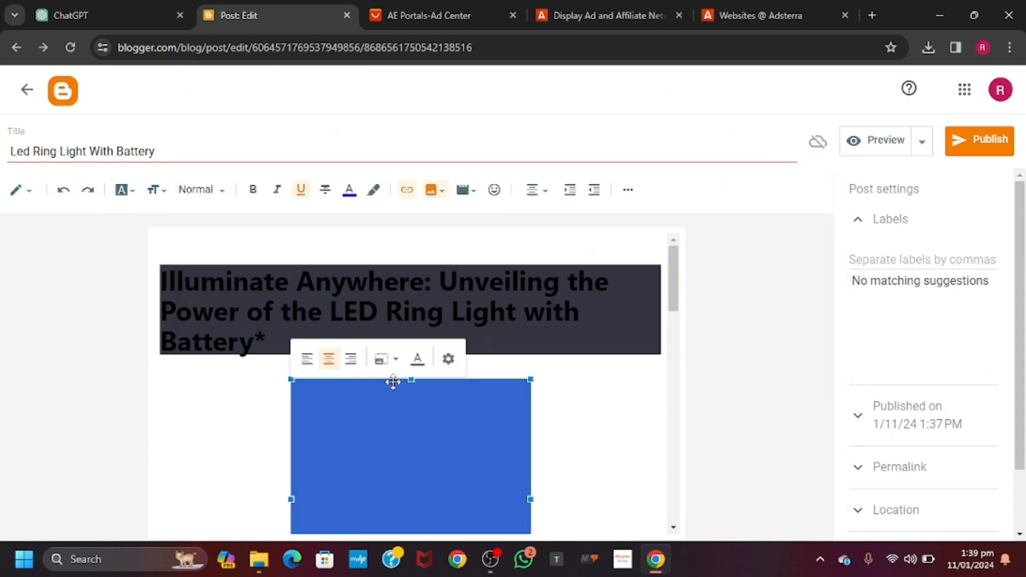
scroll(495, 444, down, 2)
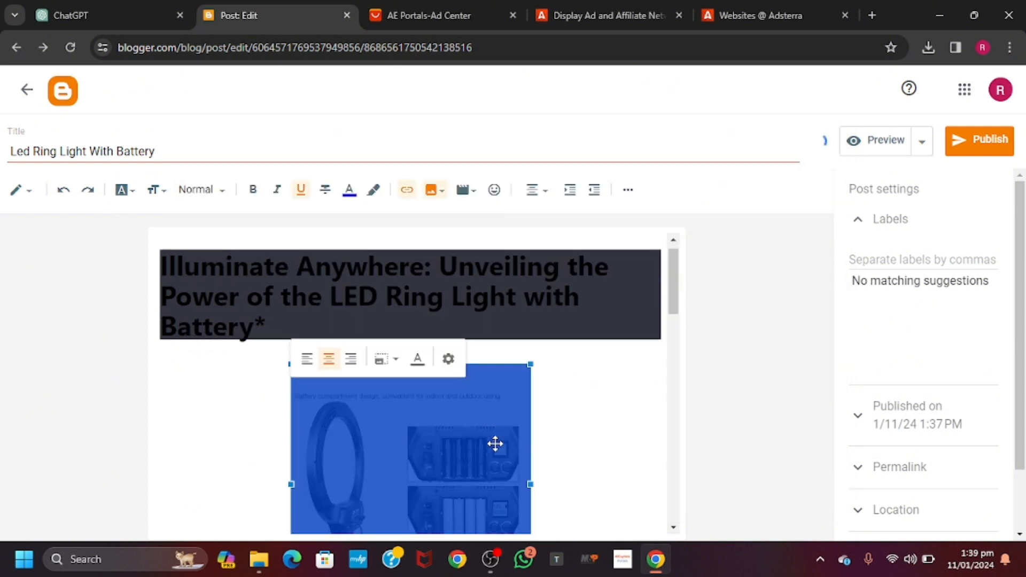
scroll(495, 443, up, 1)
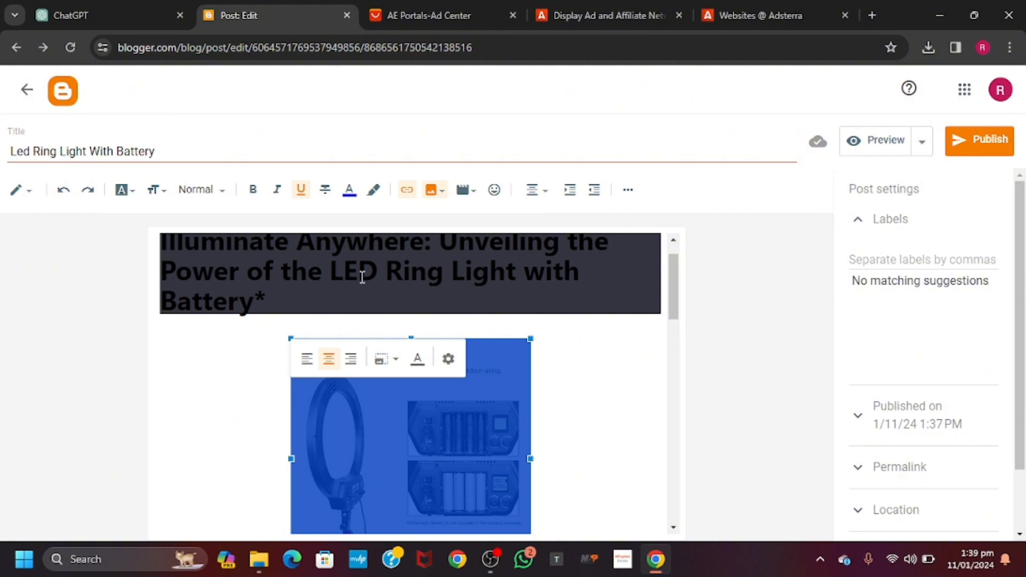
click(408, 191)
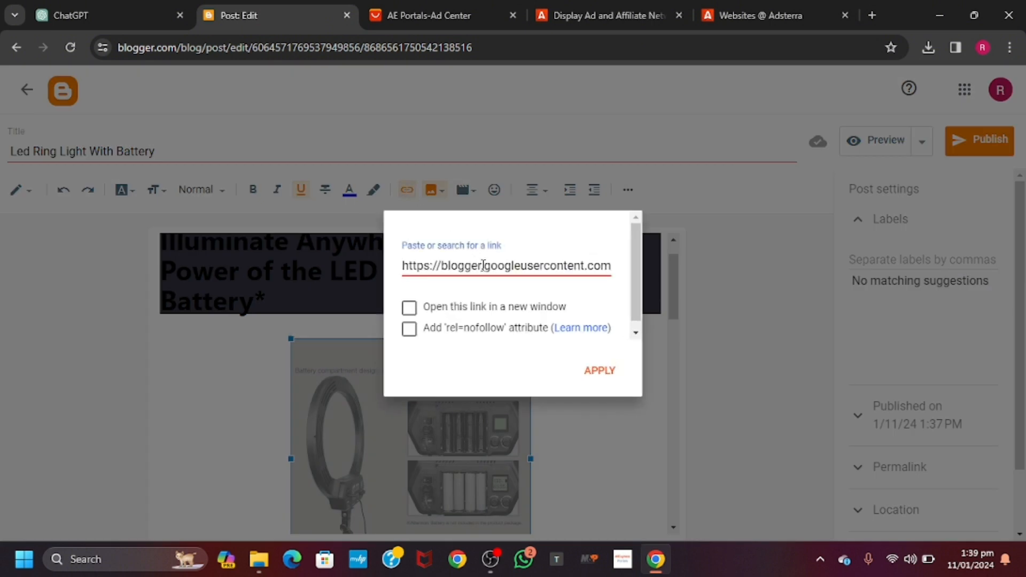
triple_click(483, 265)
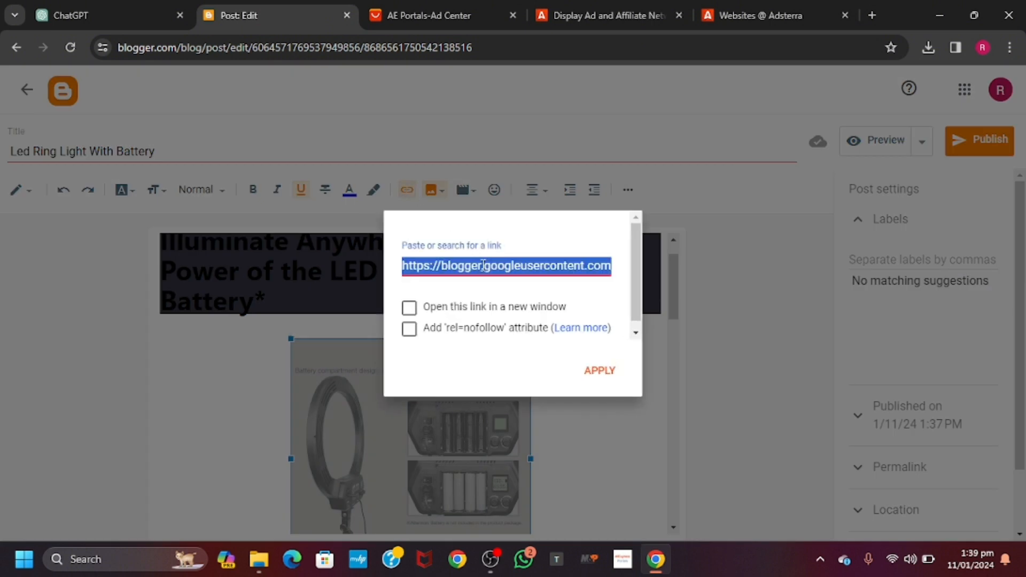
key(ctrl+v)
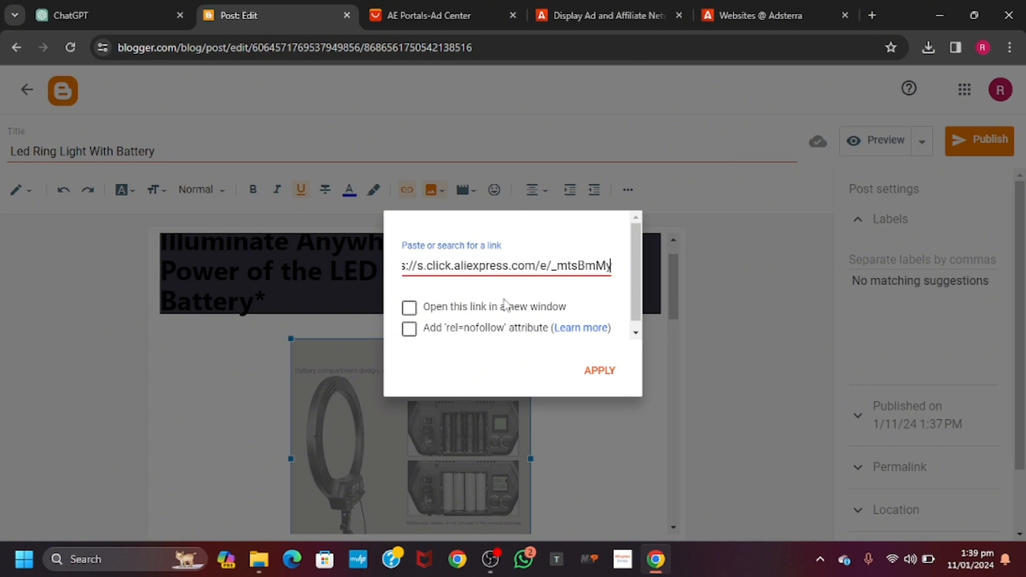
click(408, 308)
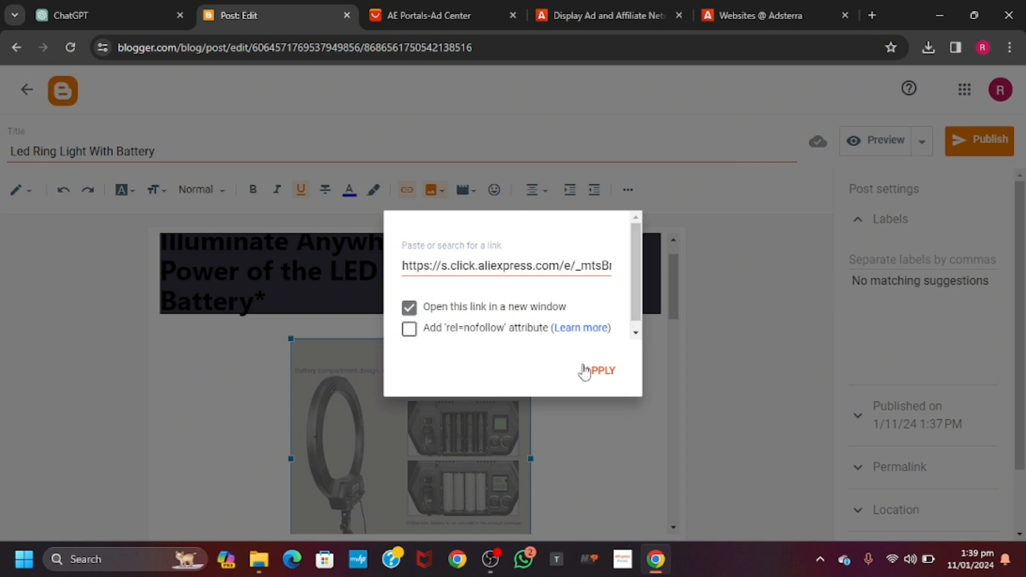
click(598, 371)
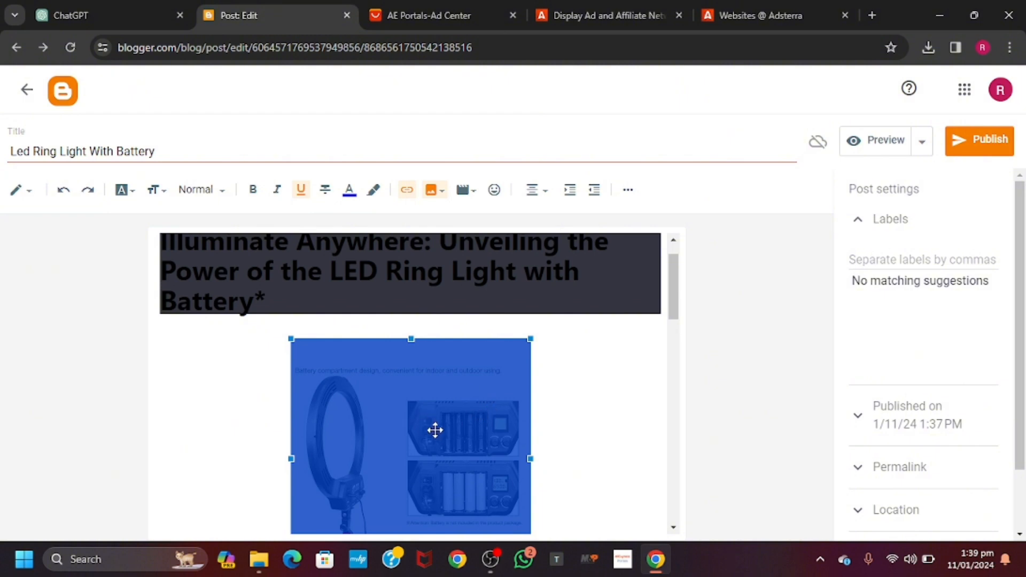
Add an empty line after the last paragraph of the "Shedding Light on Portability" section
scroll(559, 411, down, 4)
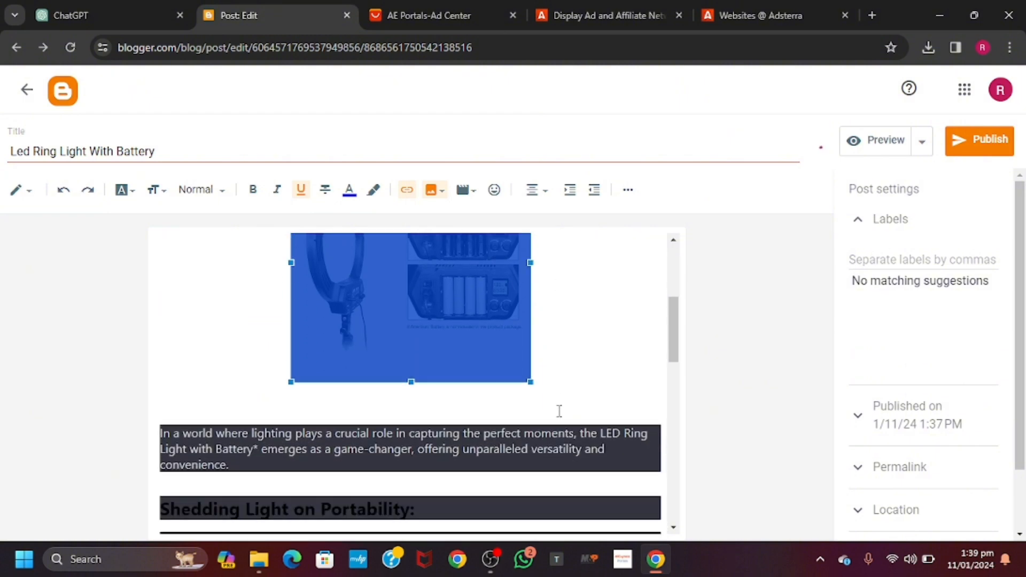
scroll(559, 411, down, 1)
scroll(559, 411, down, 4)
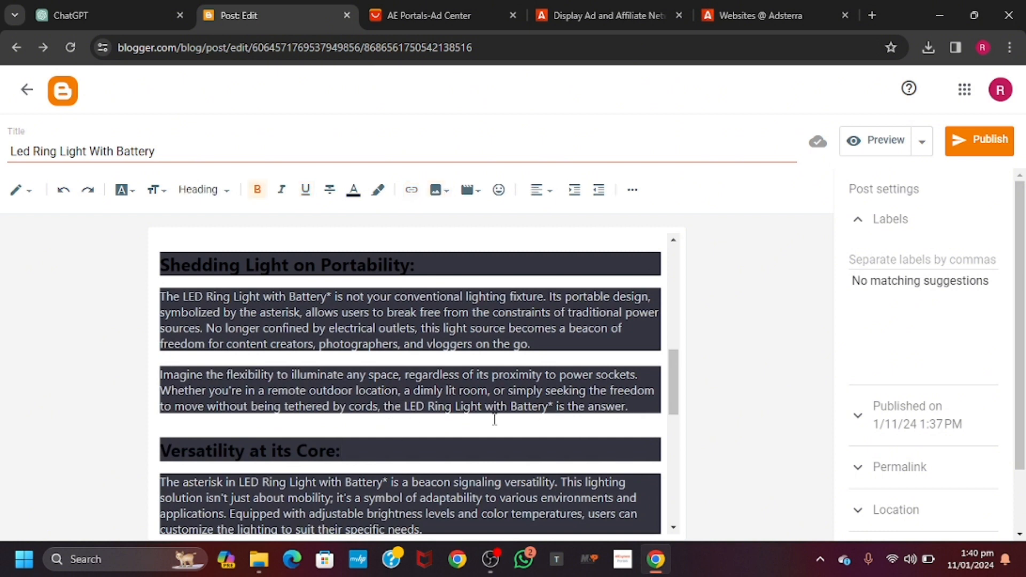
click(638, 407)
key(Return)
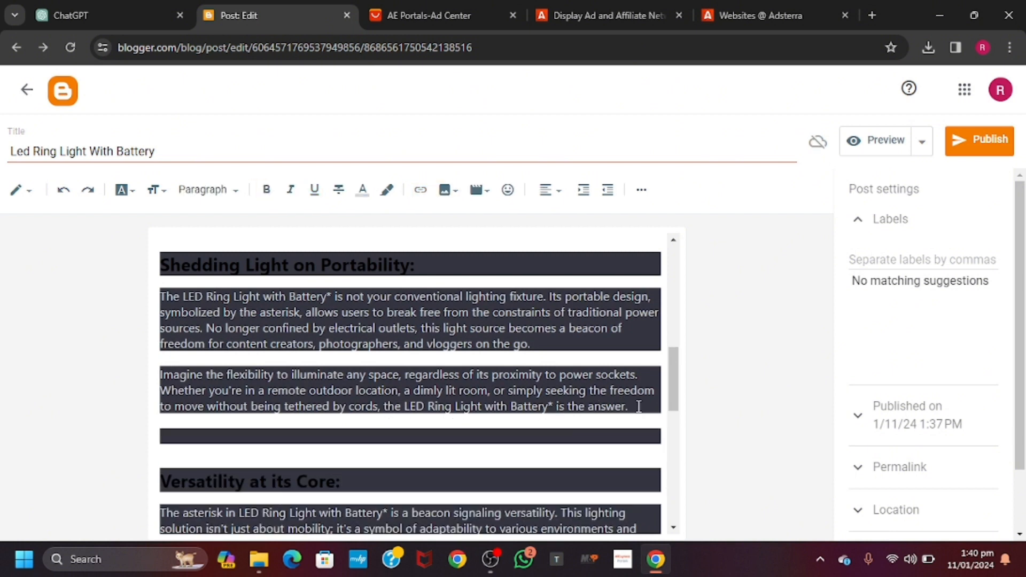
key(Return)
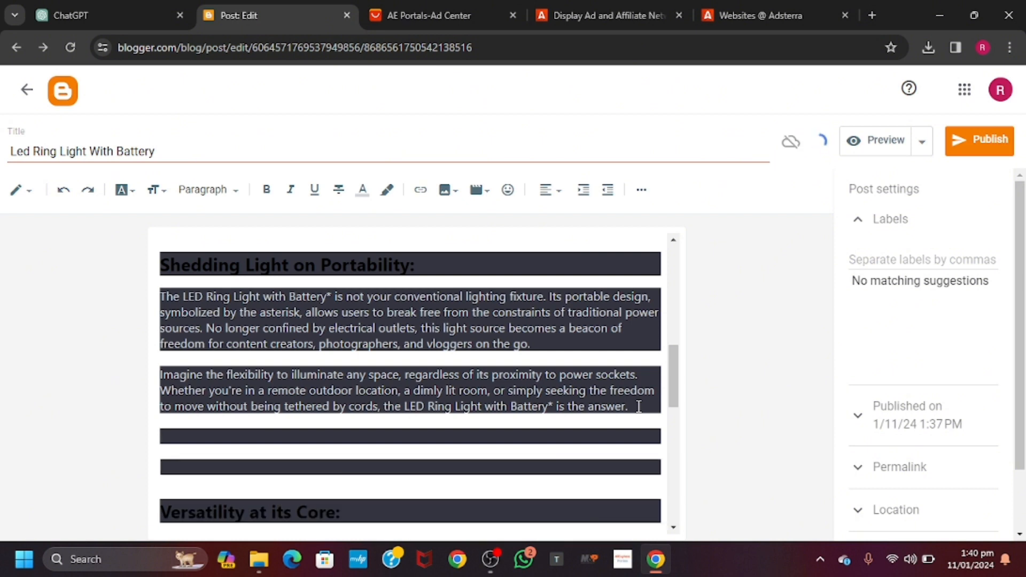
key(BackSpace)
key(BackSpace)
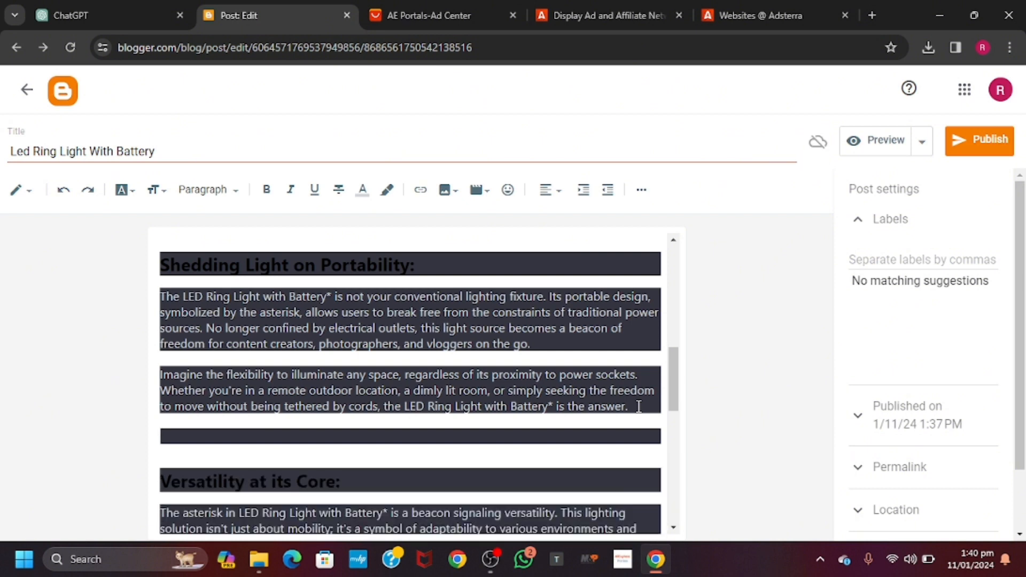
key(Return)
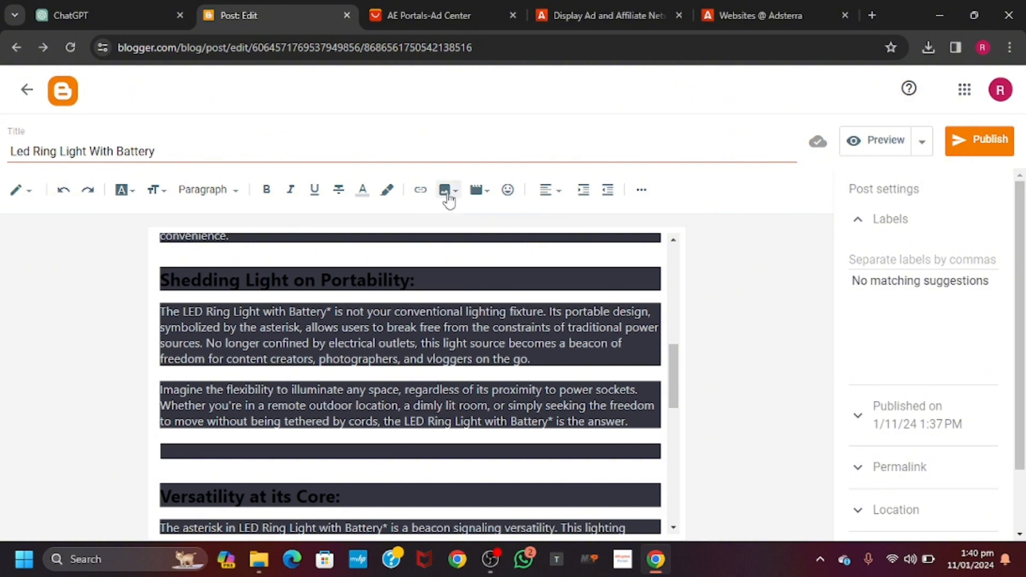
Upload the image Sc28f3653fc0f433e8c047f68b3b293dcx from Downloads and insert it on the empty line above "Versatility at its Core"
click(446, 190)
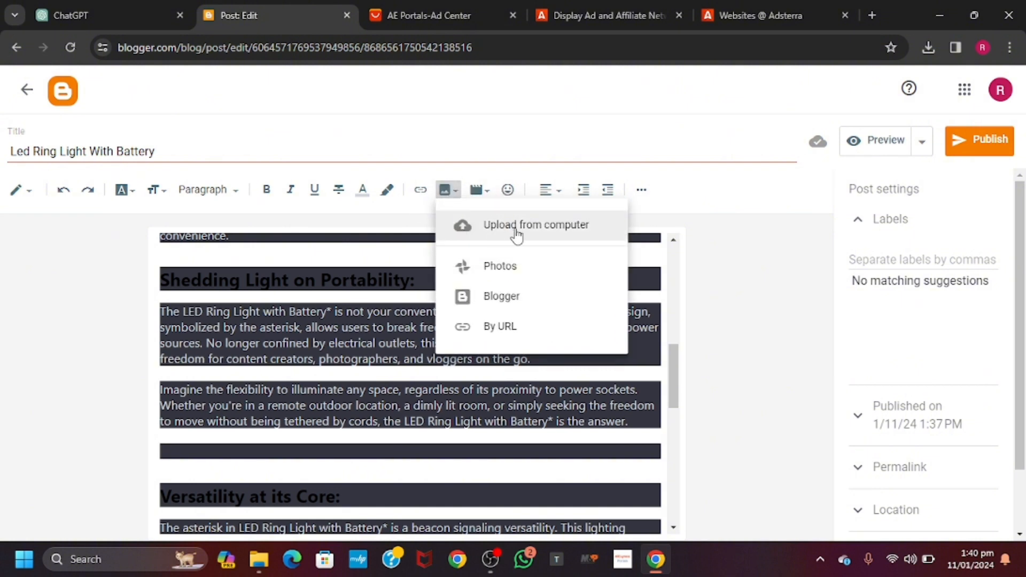
click(522, 232)
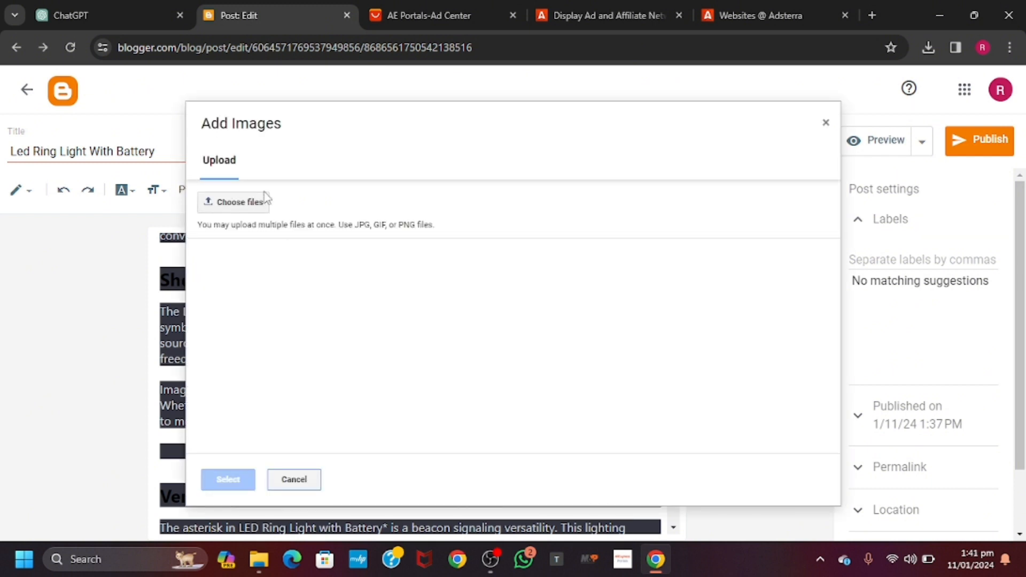
click(233, 207)
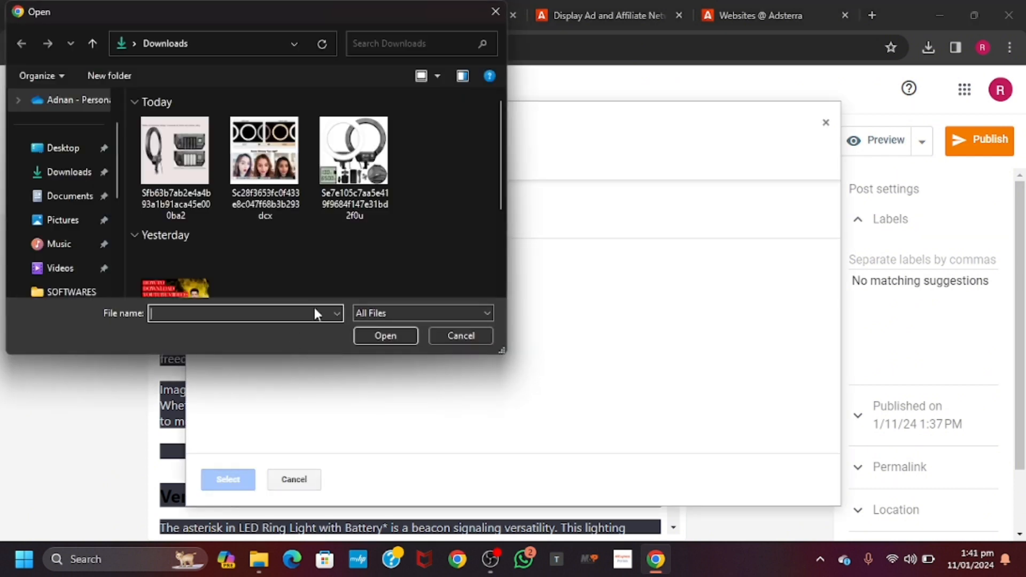
click(276, 164)
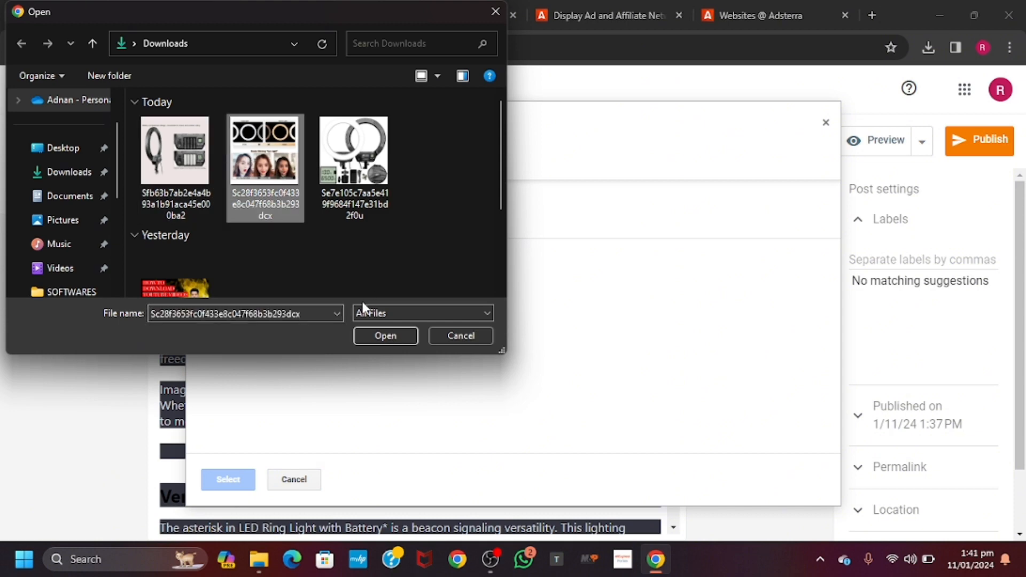
click(385, 335)
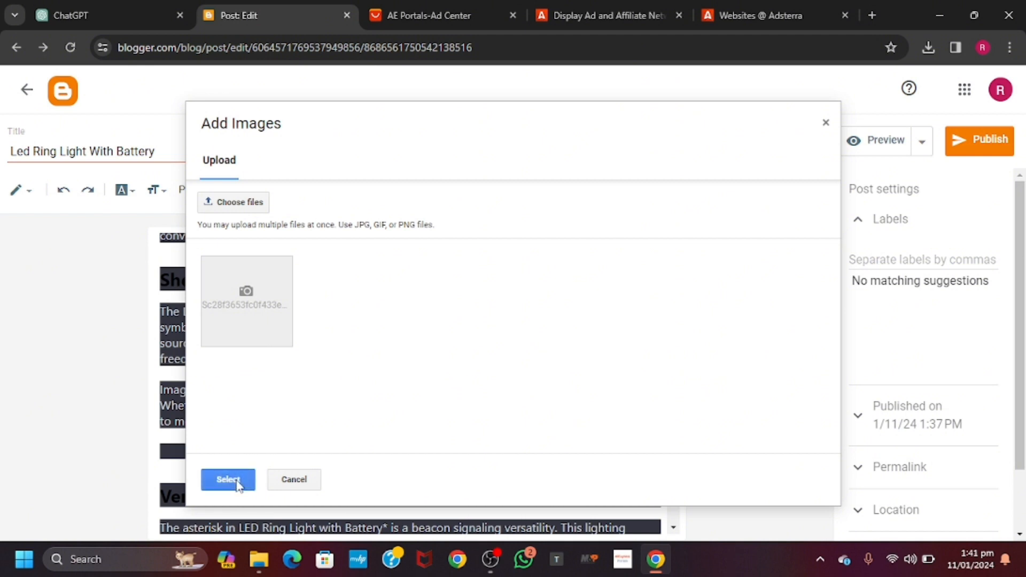
click(236, 480)
scroll(419, 467, down, 4)
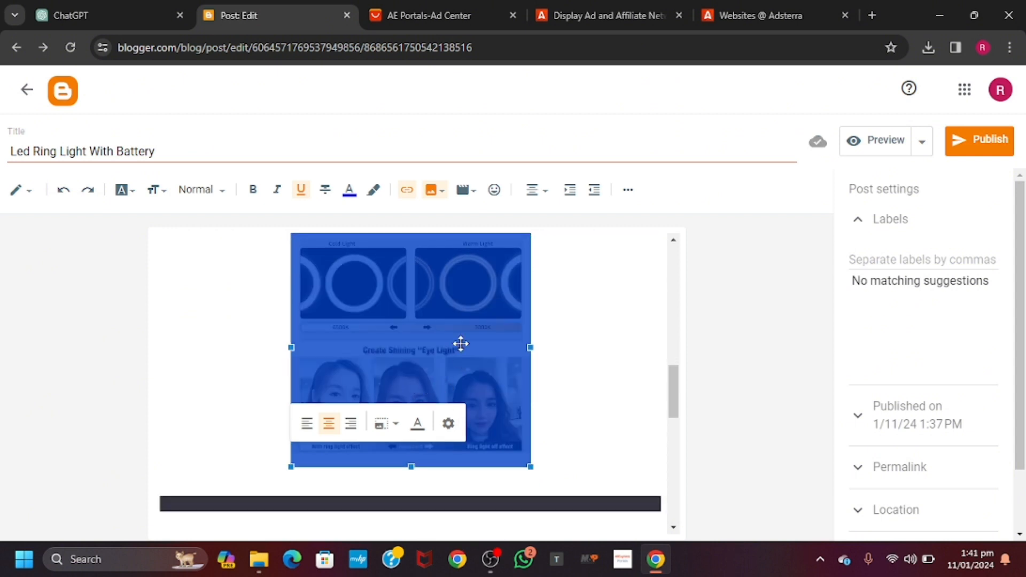
click(408, 190)
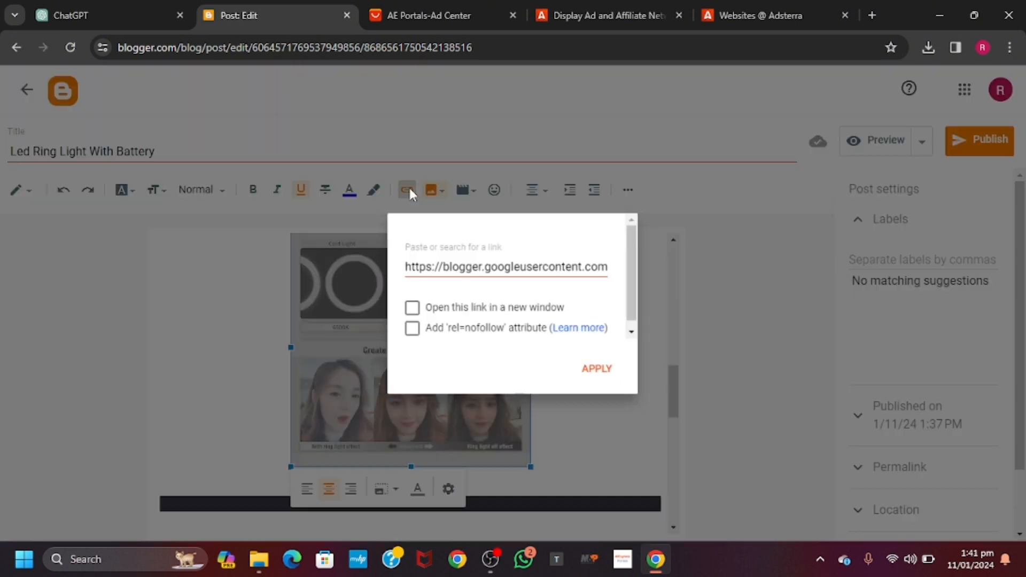
click(491, 267)
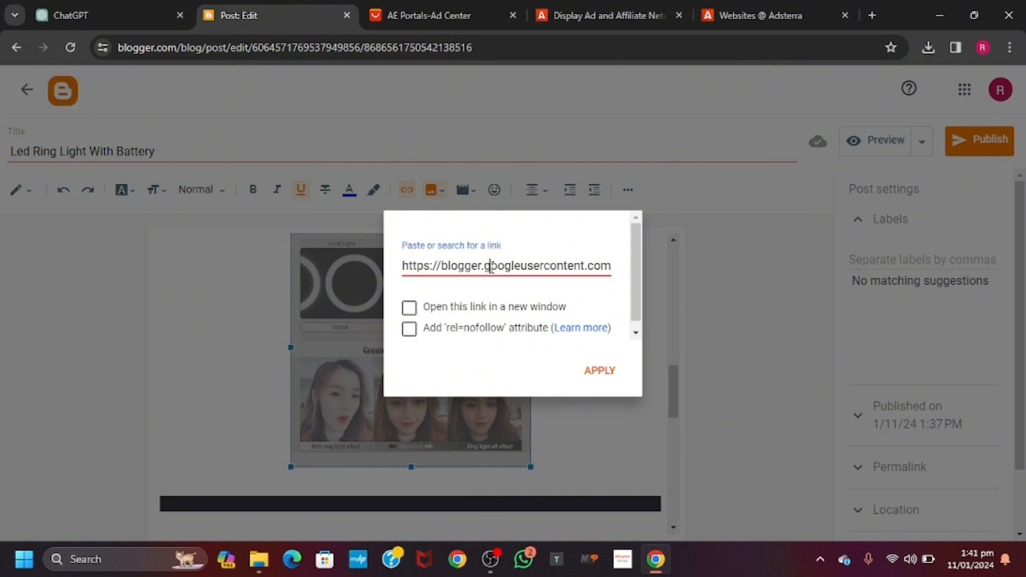
key(ctrl+a)
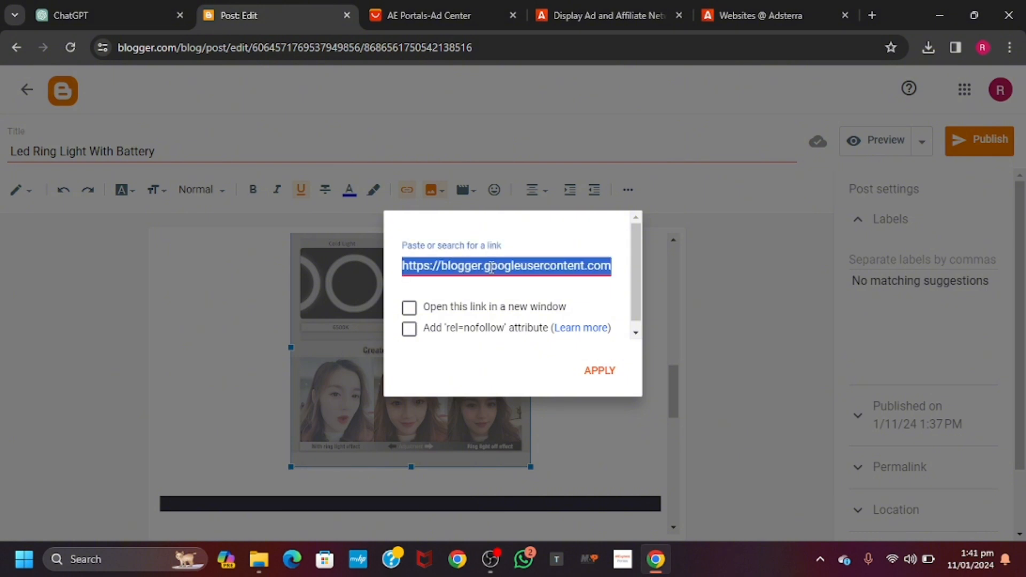
text(https://s.click.aliexpress.com/e/_mtsBmMy)
click(410, 308)
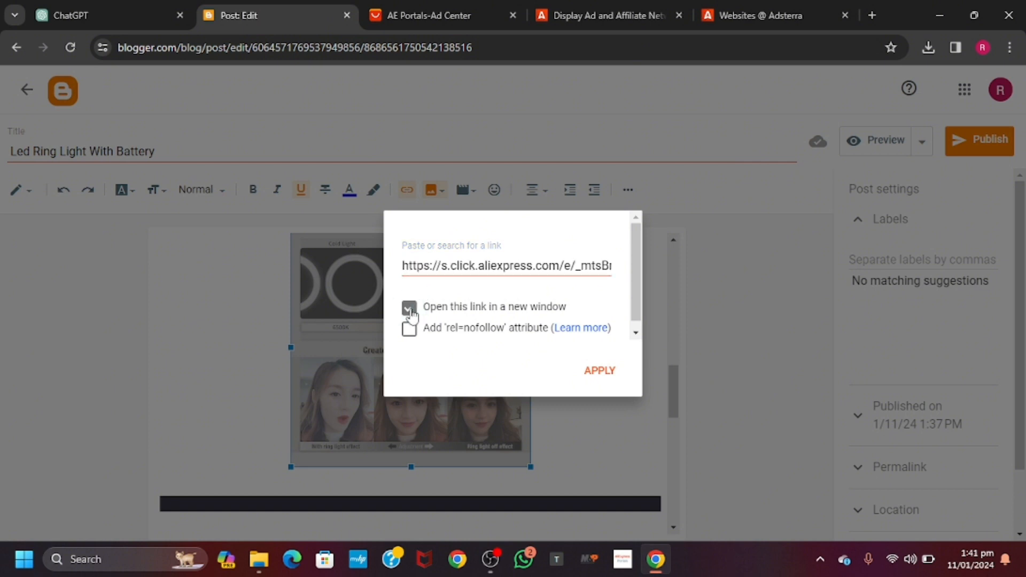
click(600, 372)
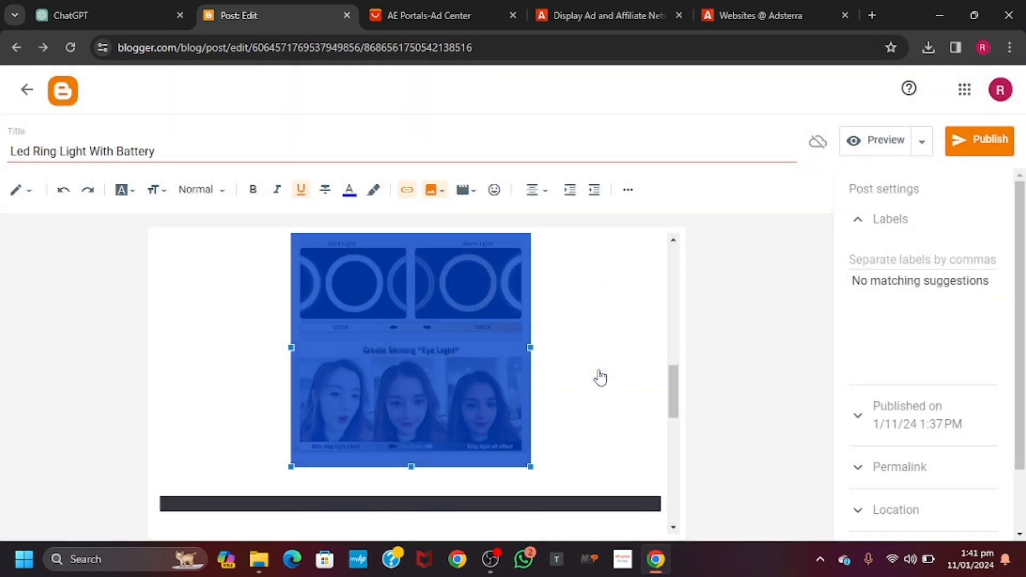
Insert the downloaded image Se7e105c7aa5e419f9684f147e31bd2f0u on a new line above the "Setting the Stage for Creativity" heading
scroll(563, 384, down, 10)
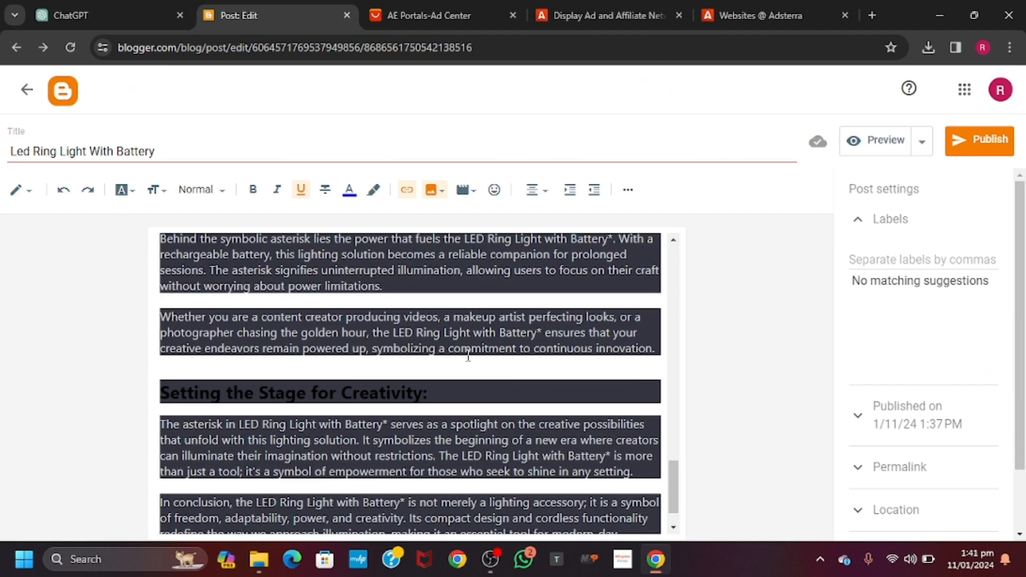
click(515, 363)
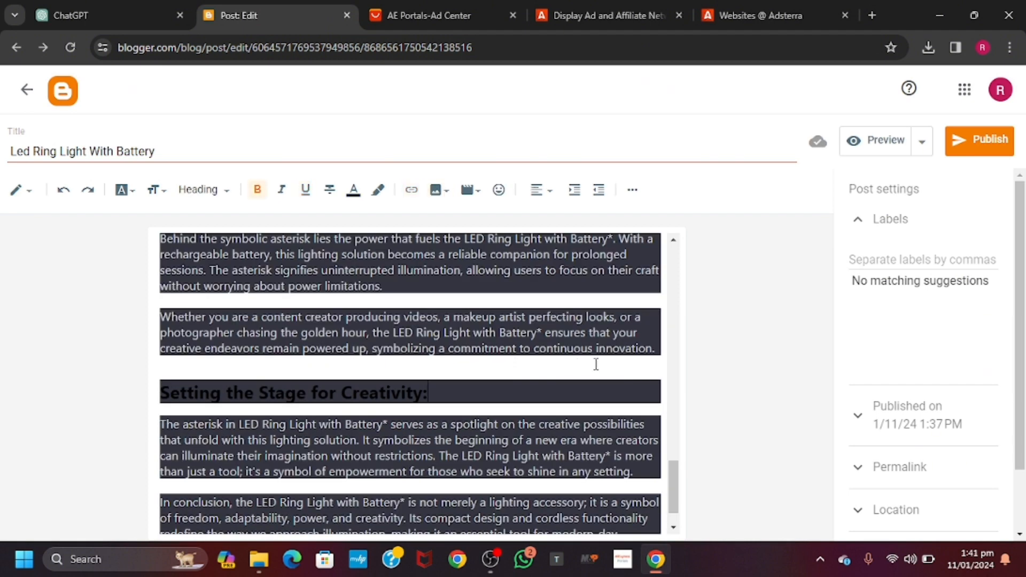
key(Return)
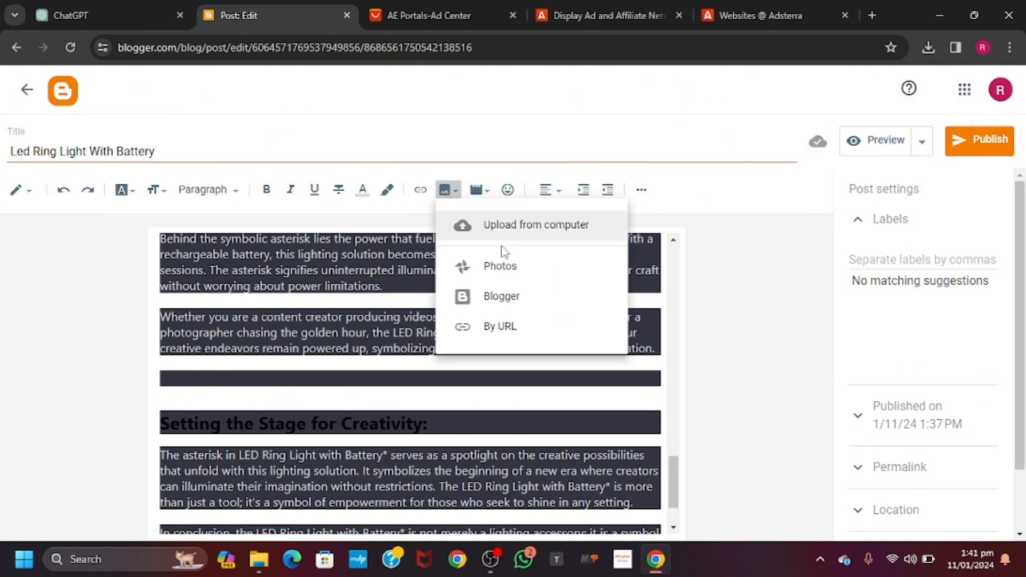
click(448, 190)
click(510, 227)
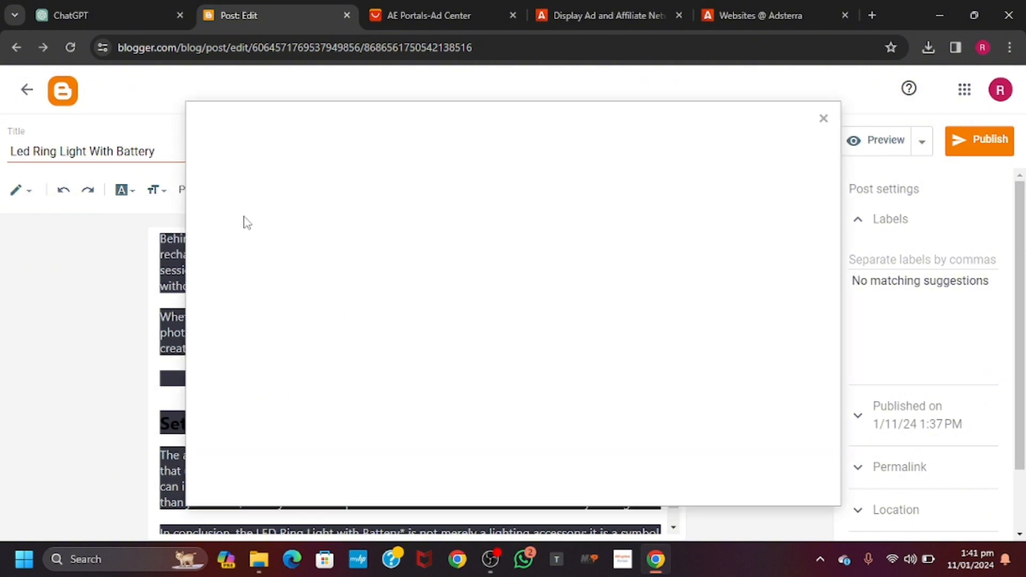
click(253, 200)
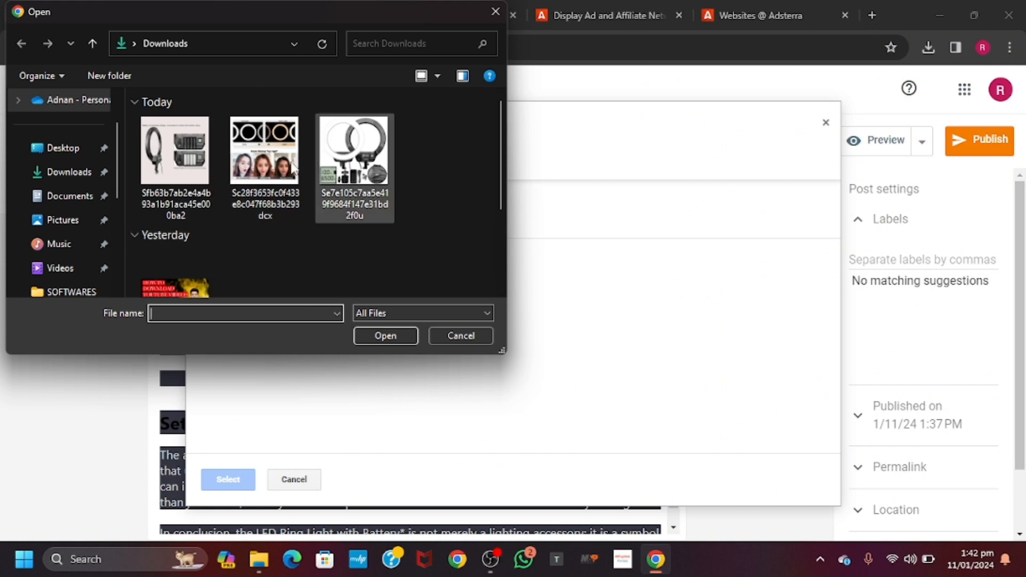
click(287, 171)
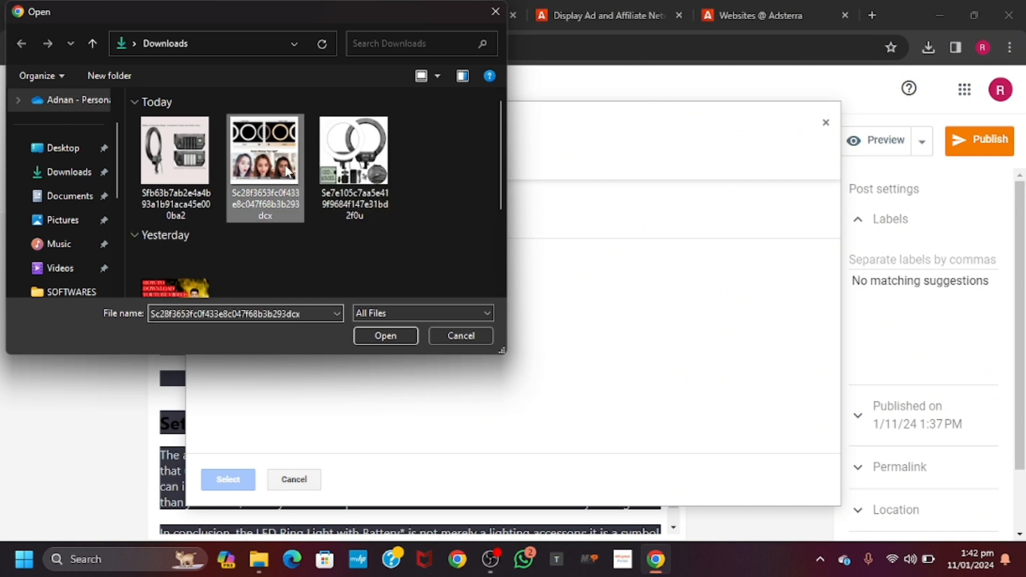
click(344, 166)
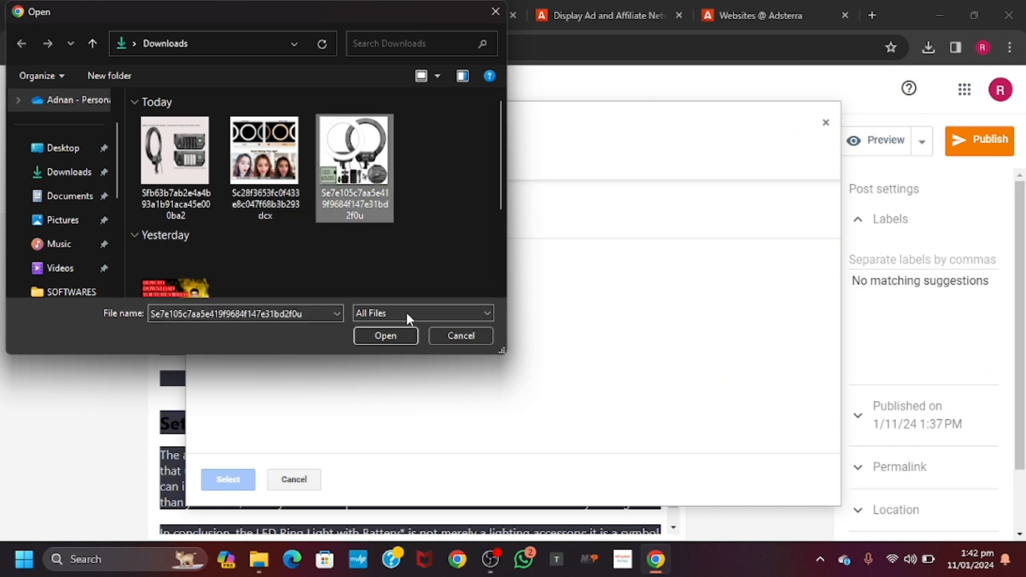
click(393, 335)
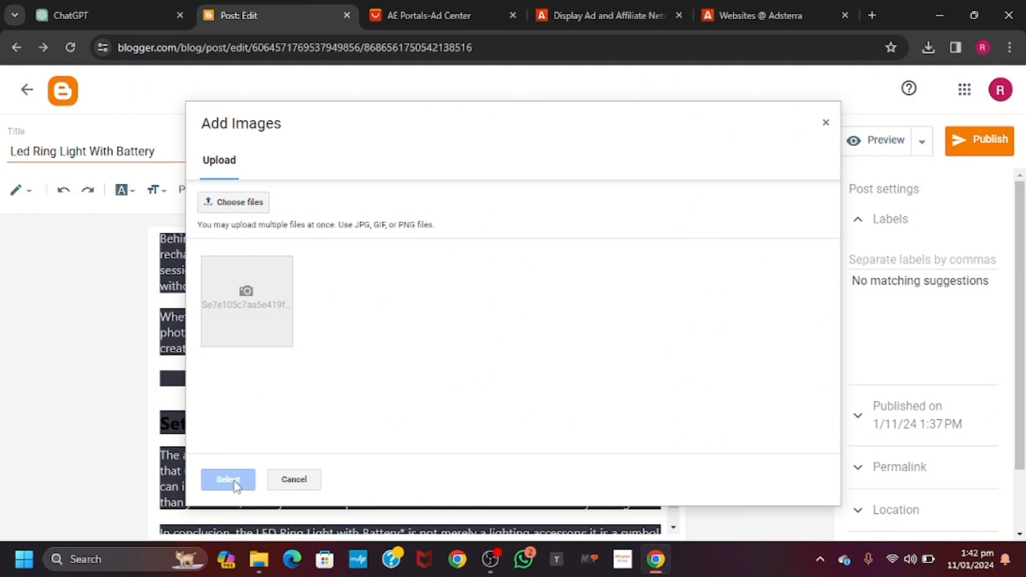
click(230, 481)
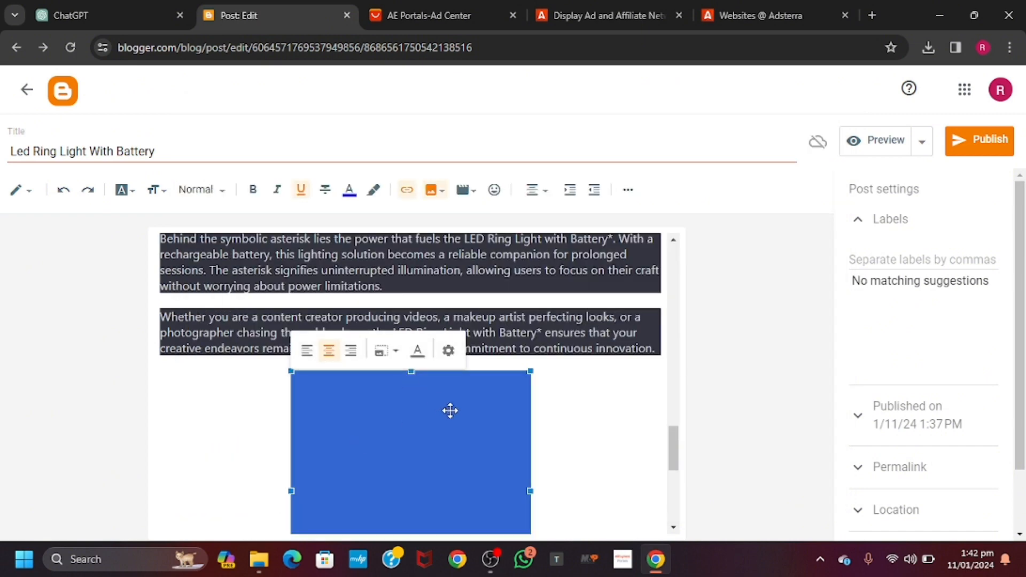
scroll(584, 428, up, 10)
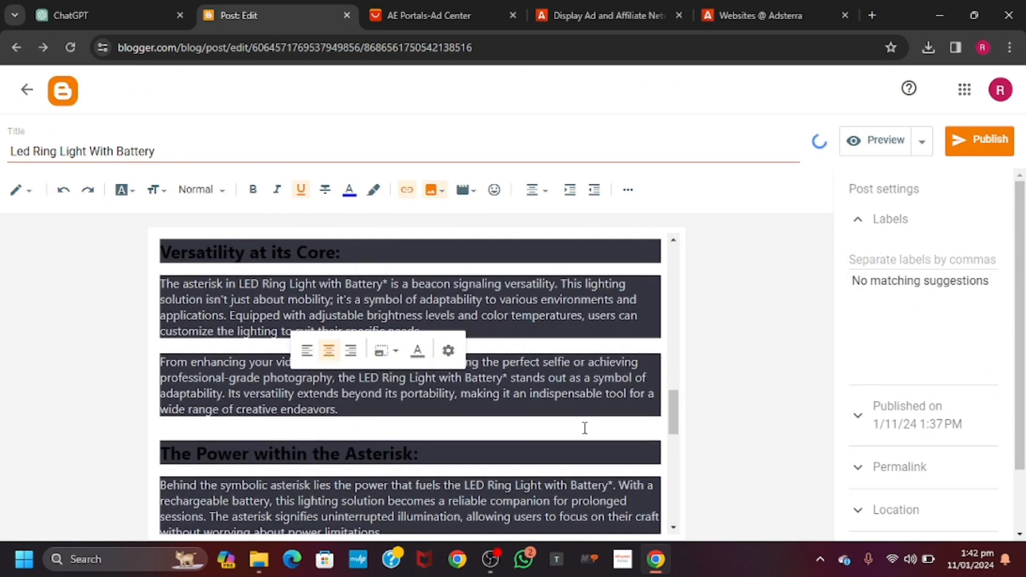
scroll(584, 427, down, 8)
scroll(585, 428, down, 5)
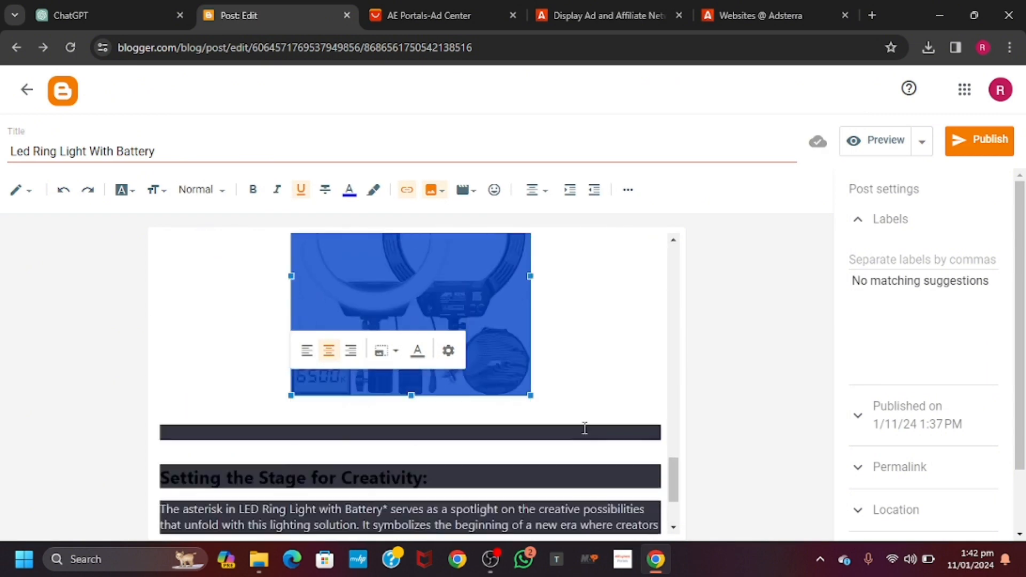
scroll(492, 404, up, 3)
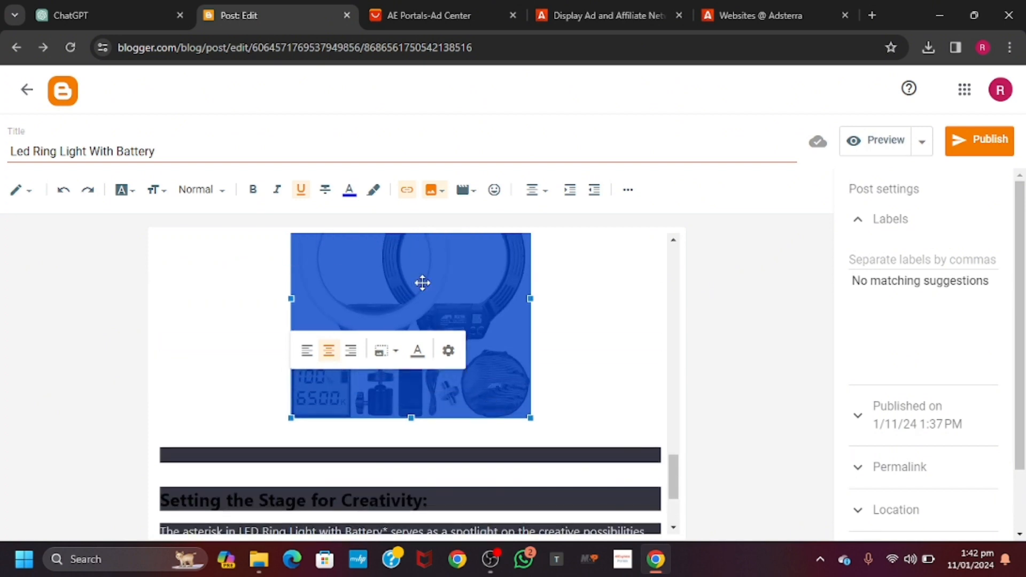
click(406, 190)
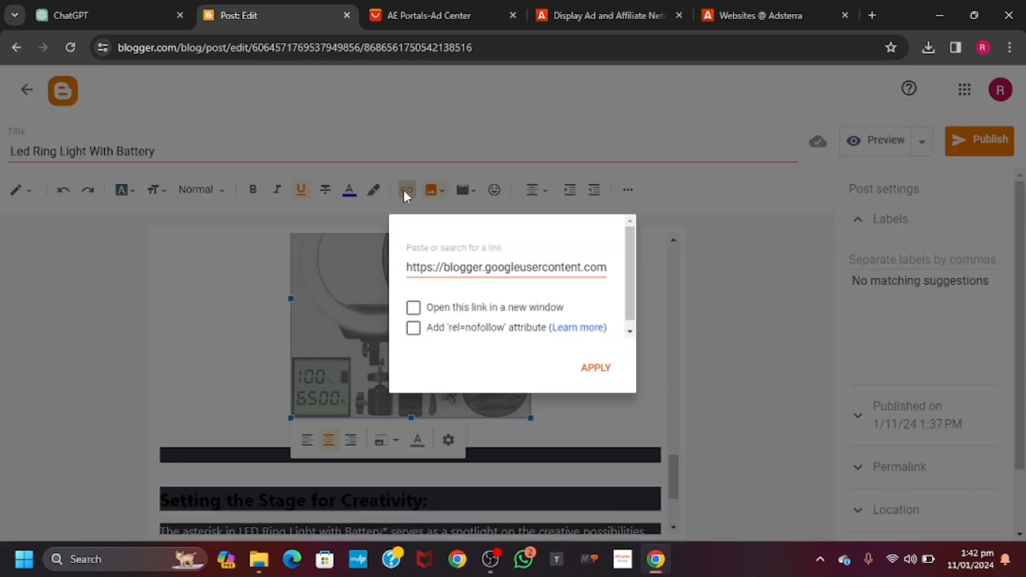
click(462, 264)
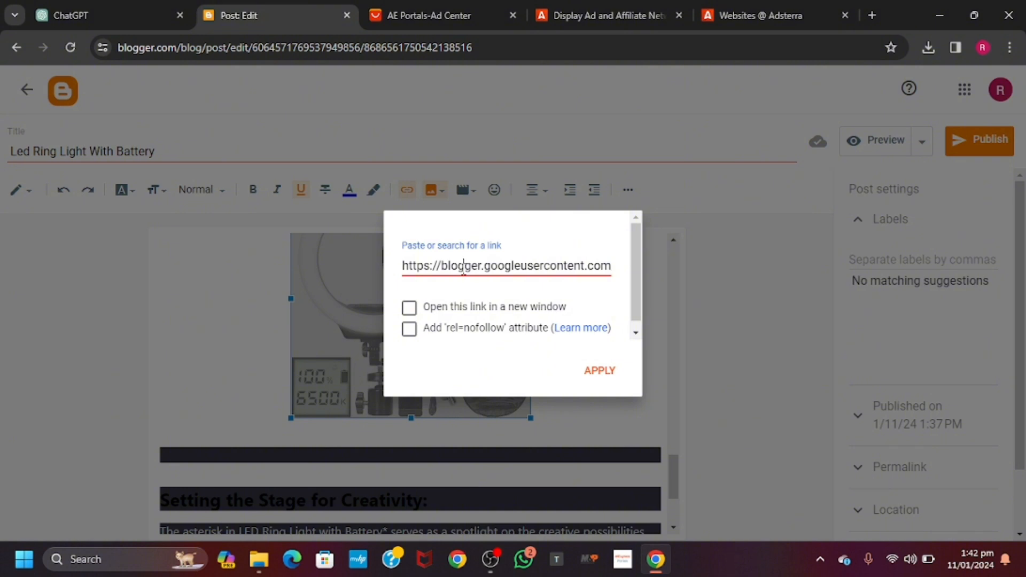
key(ctrl+a)
text(https://s.click.aliexpress.com/e/_mtsBmMy)
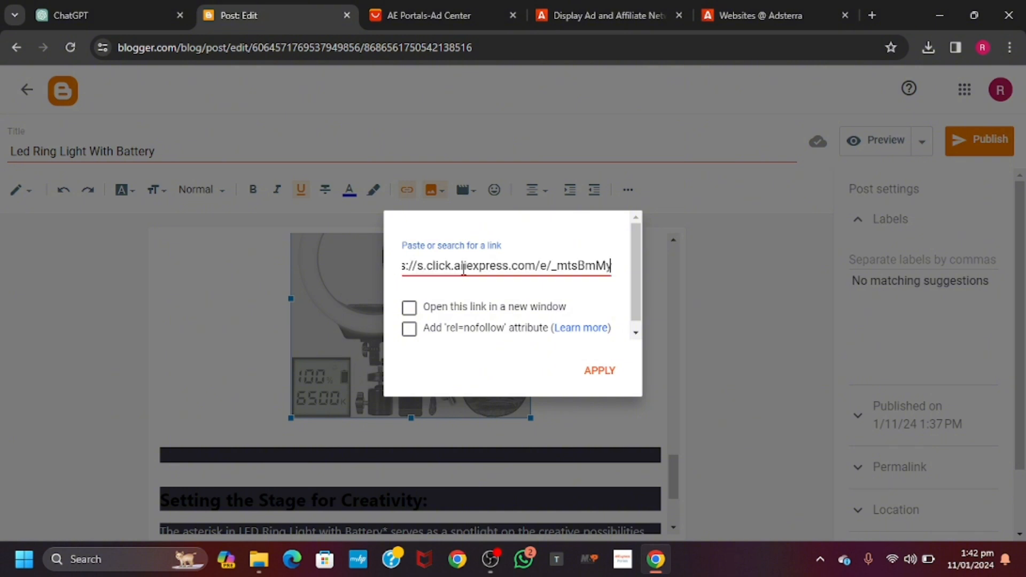
click(409, 308)
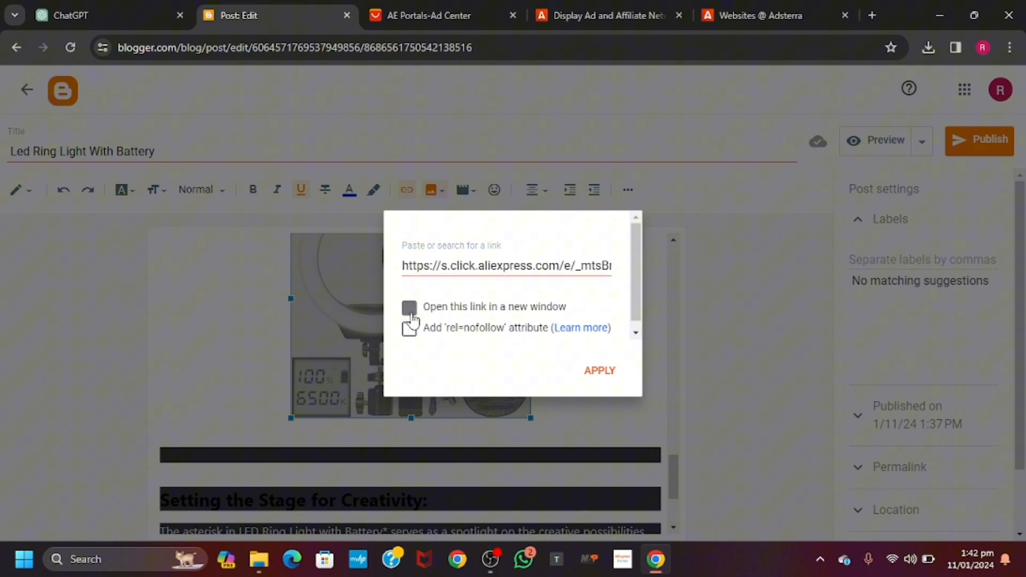
click(599, 370)
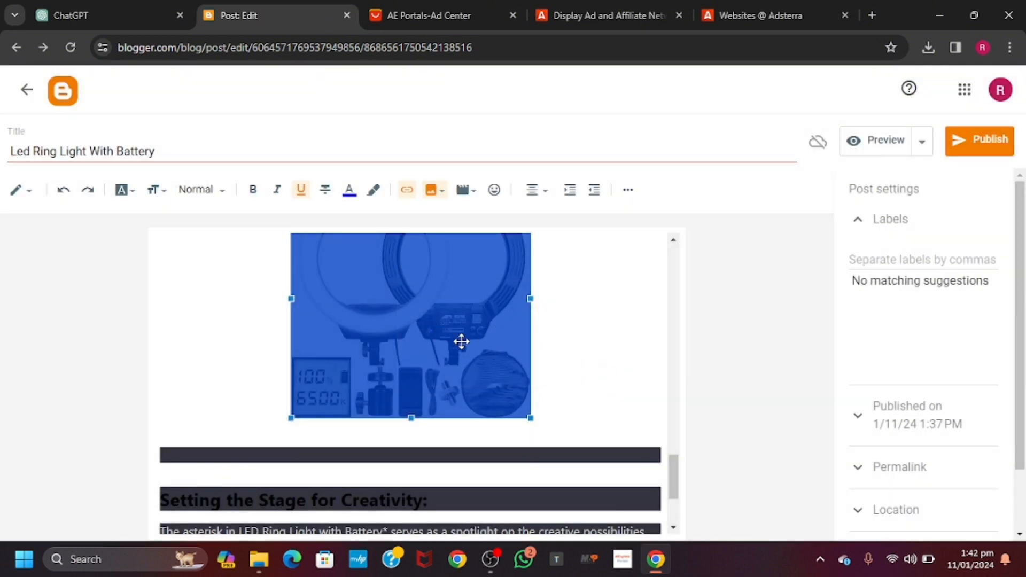
Review the post from the title heading down to check the placement of the images and article text
scroll(461, 341, up, 1)
scroll(461, 341, up, 1)
scroll(461, 341, down, 5)
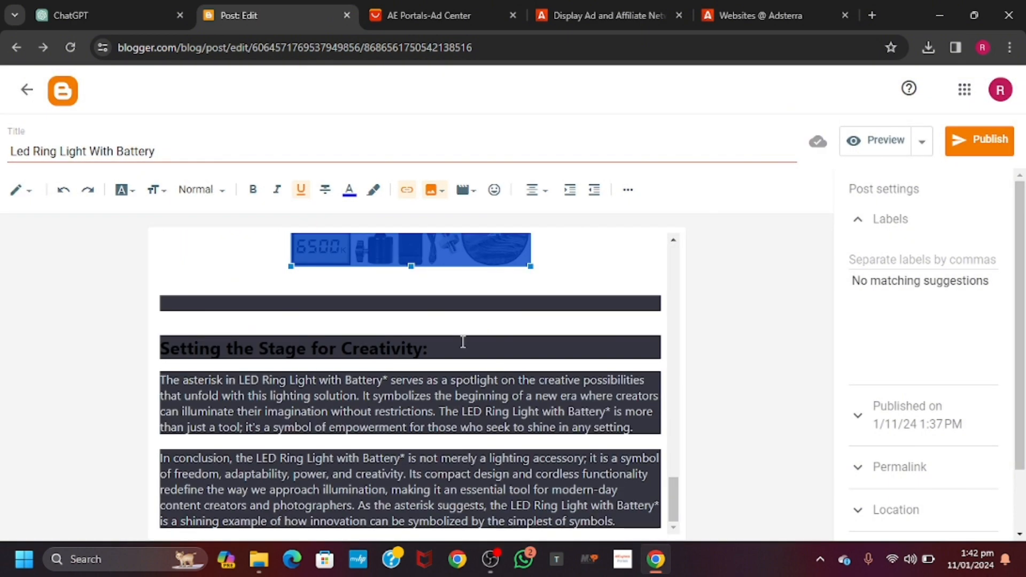
scroll(462, 341, up, 5)
scroll(463, 341, up, 10)
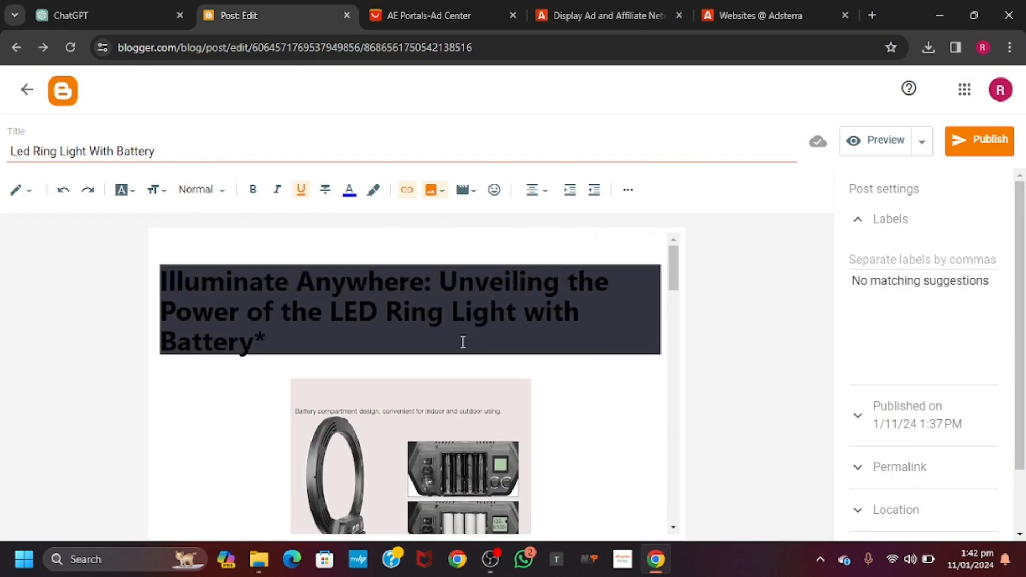
scroll(461, 341, down, 4)
scroll(462, 341, down, 4)
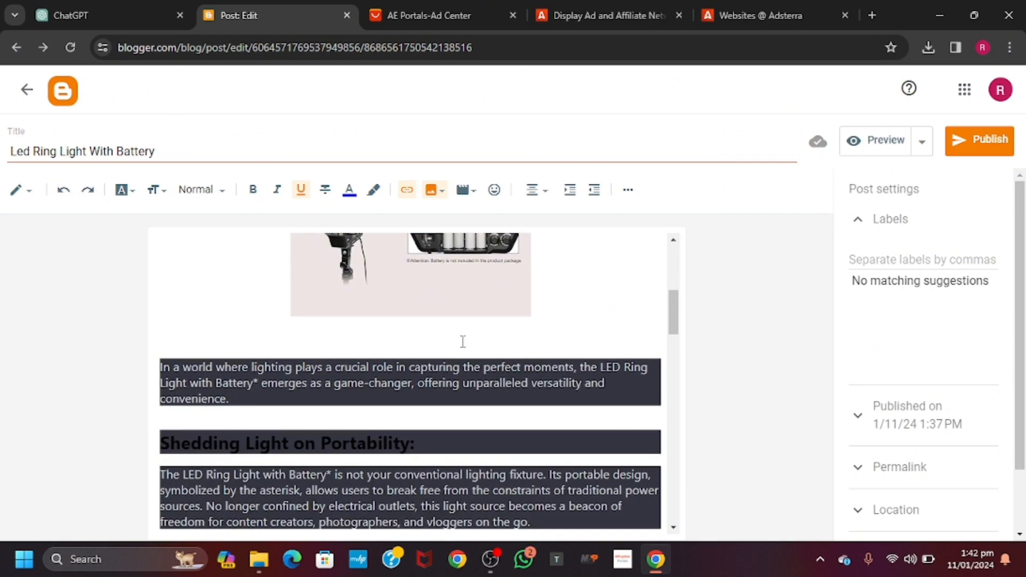
scroll(463, 341, down, 3)
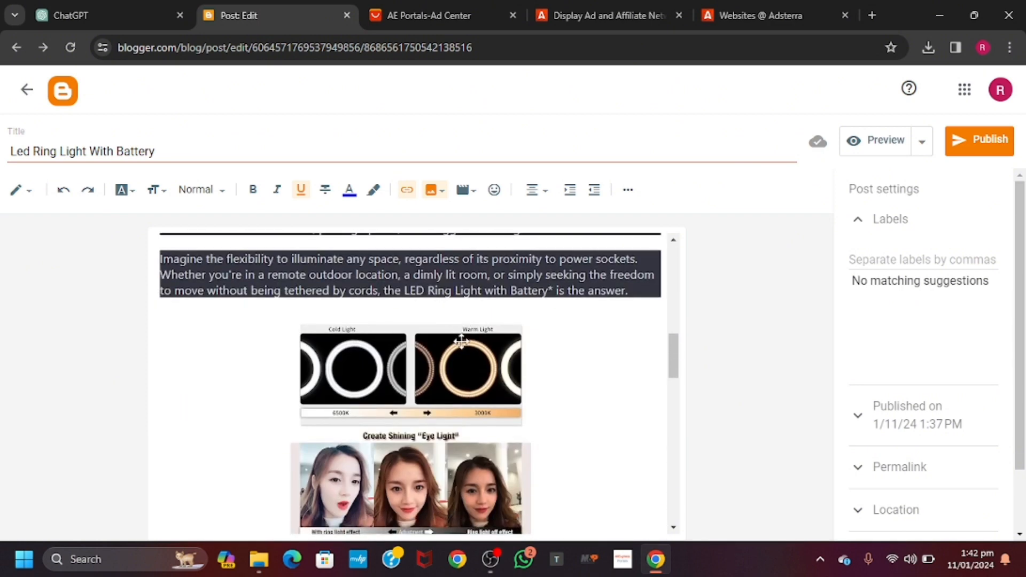
scroll(461, 341, down, 3)
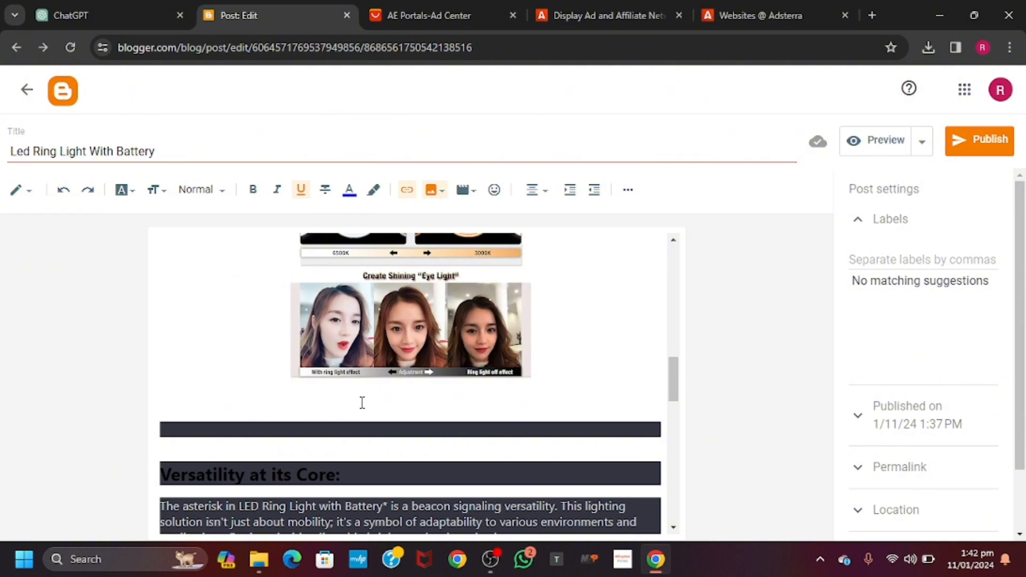
Enter the placeholder text AAAAAAAAAAAAAAAA on the empty line below the first image and select it
scroll(362, 402, up, 11)
scroll(292, 393, down, 2)
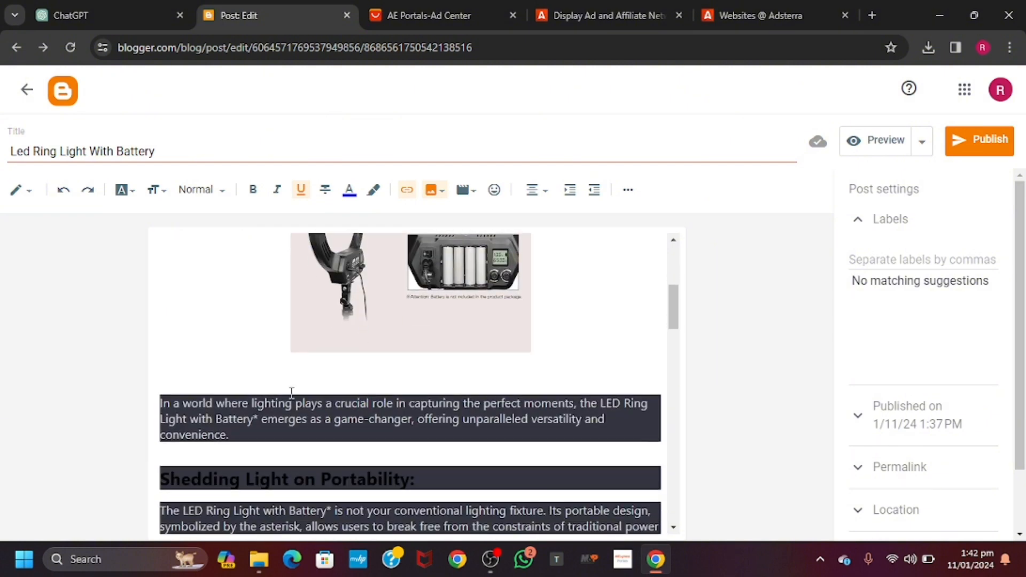
click(358, 366)
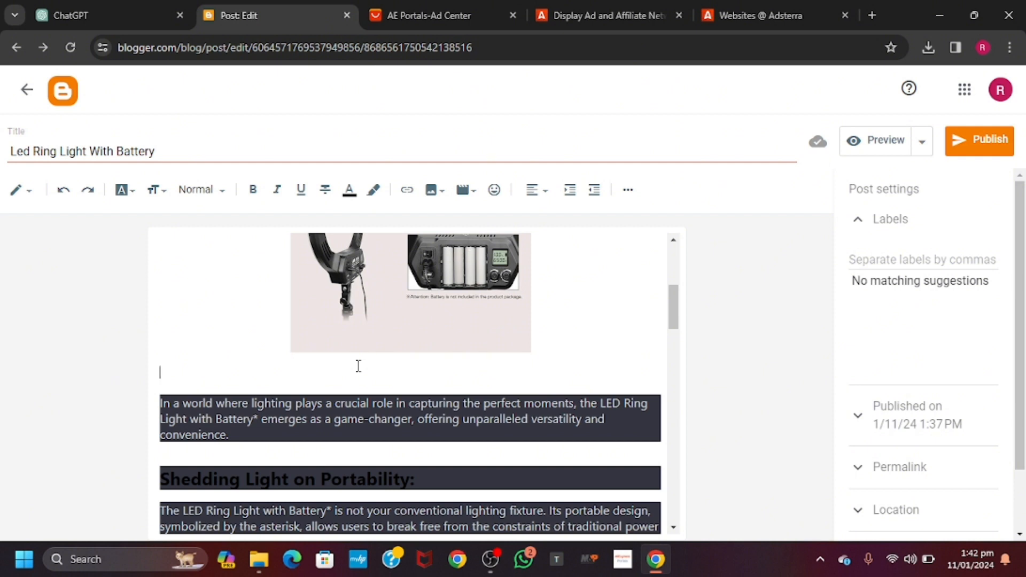
text(AAAAAAAAAAAAAAAA)
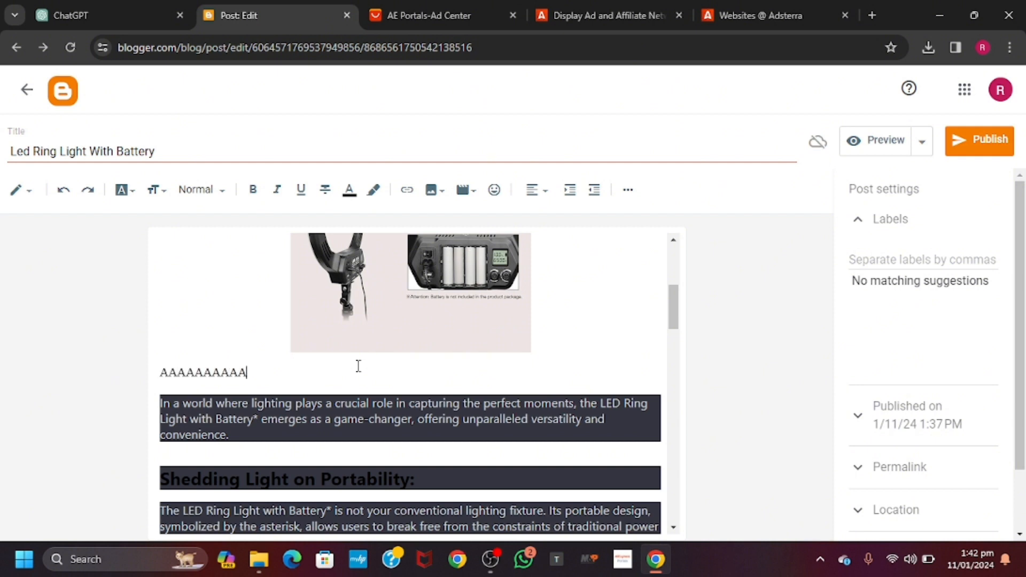
double_click(286, 374)
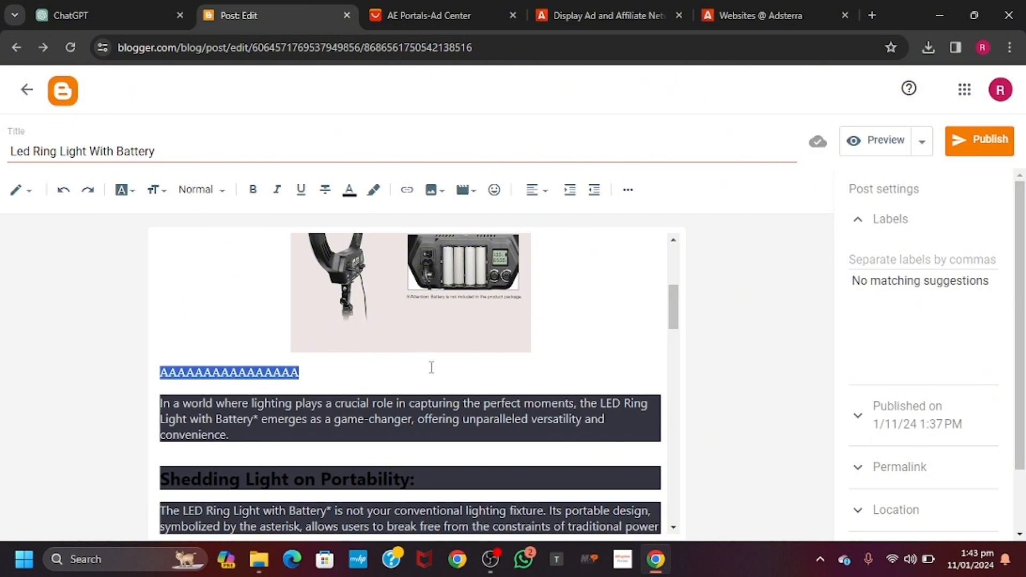
Add the placeholder text AAAAAAAAAAAAAAAA followed by a line break below the image above "Versatility at its Core"
scroll(431, 367, down, 6)
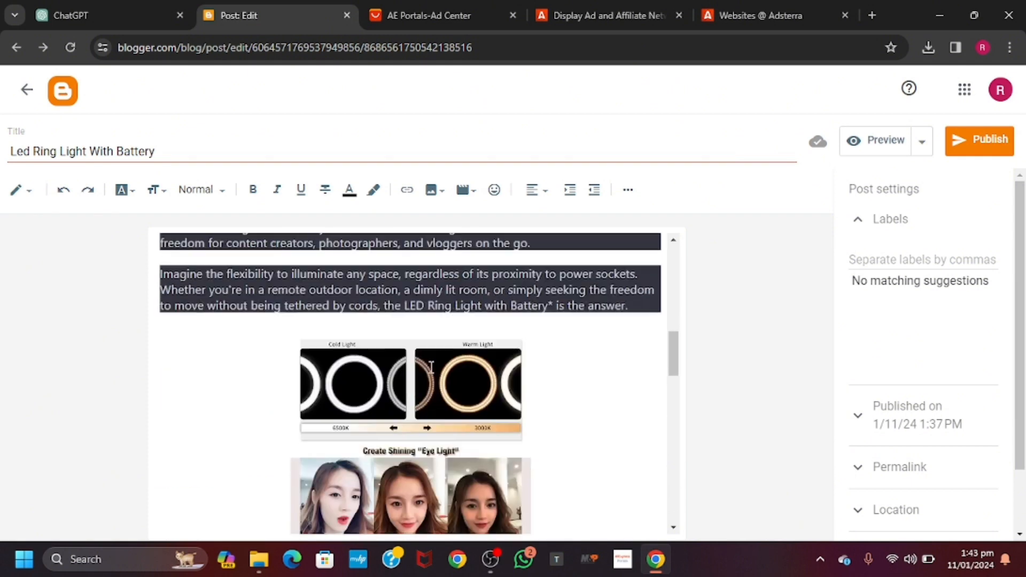
scroll(431, 368, down, 3)
click(196, 444)
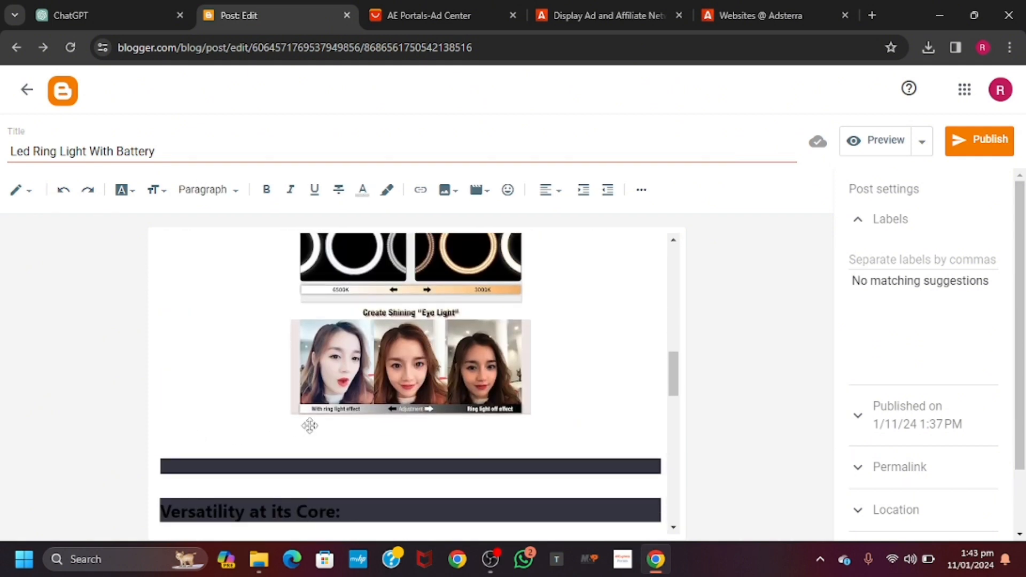
click(472, 422)
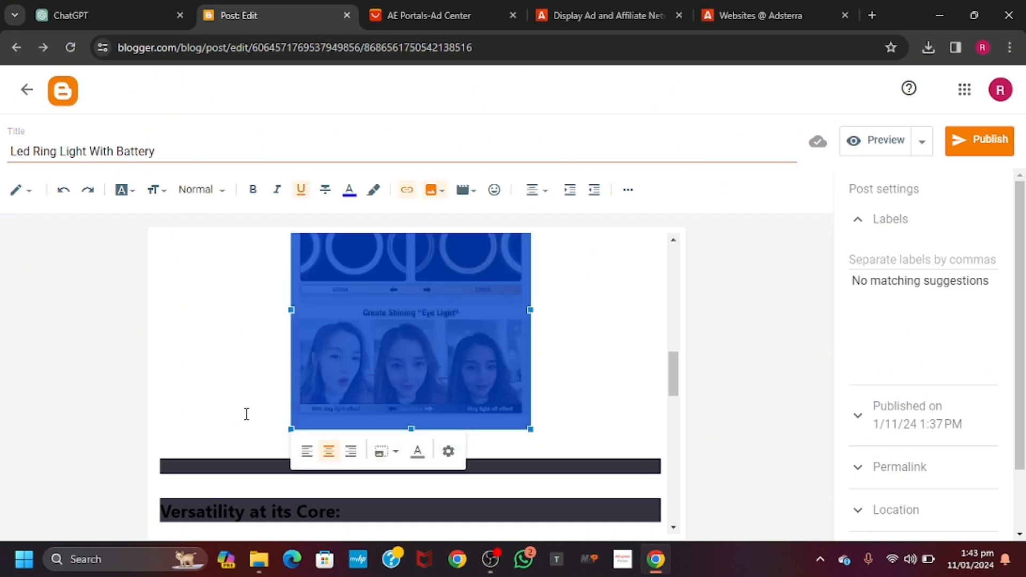
click(211, 409)
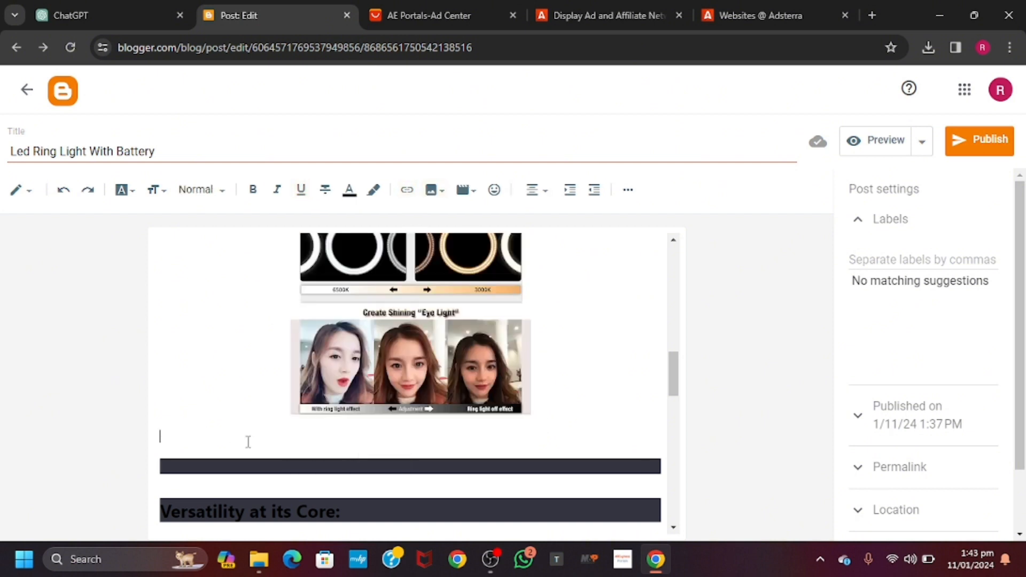
text(AAAAAAAAAAAAAAAA)
key(Return)
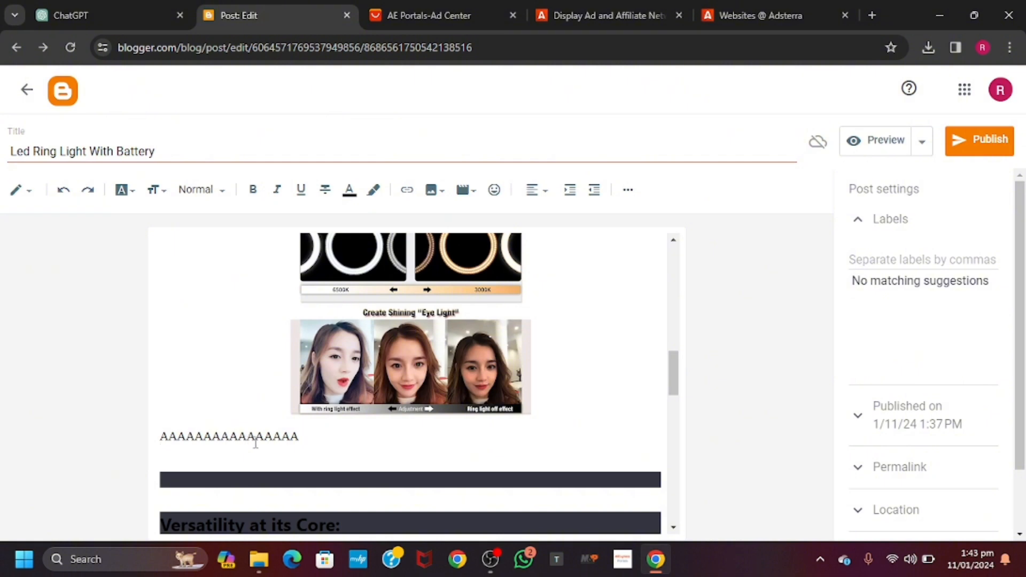
Add the placeholder text AAAAAAAAAAAAAAAA followed by a line break below the image above "Setting the Stage for Creativity"
scroll(405, 446, down, 15)
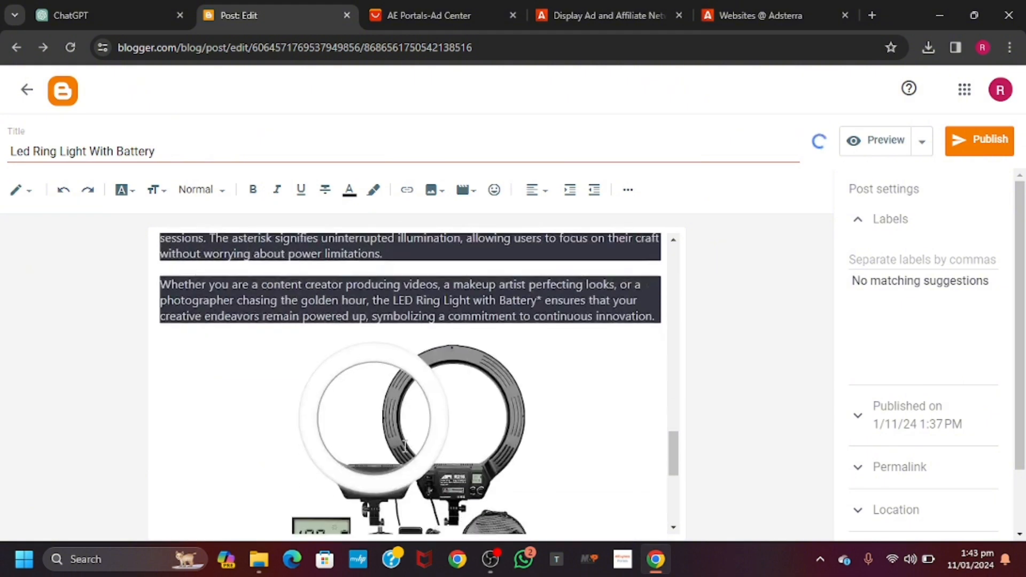
scroll(404, 446, down, 1)
click(269, 407)
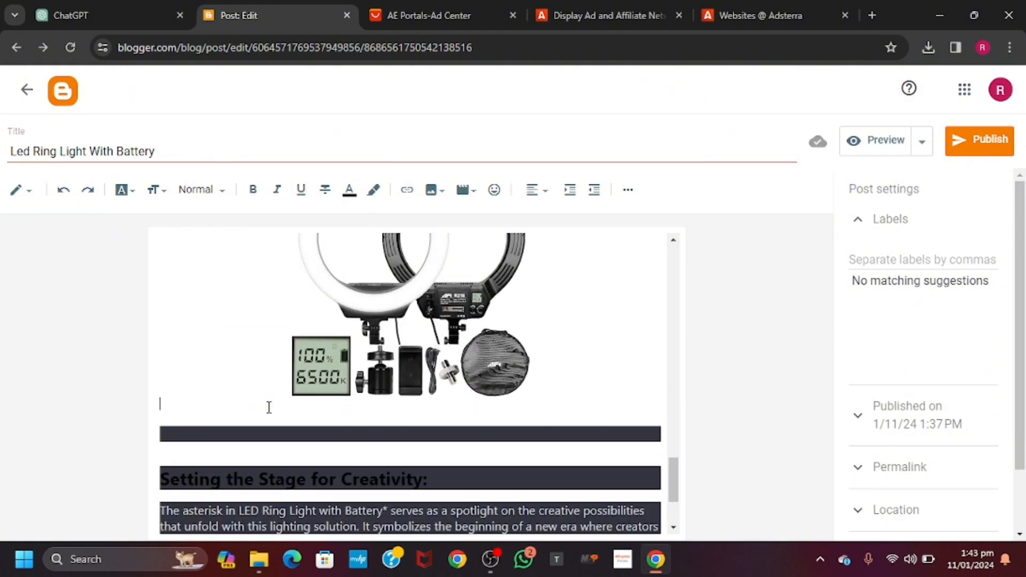
text(AAAAAAAAAAAAAAAA)
key(Return)
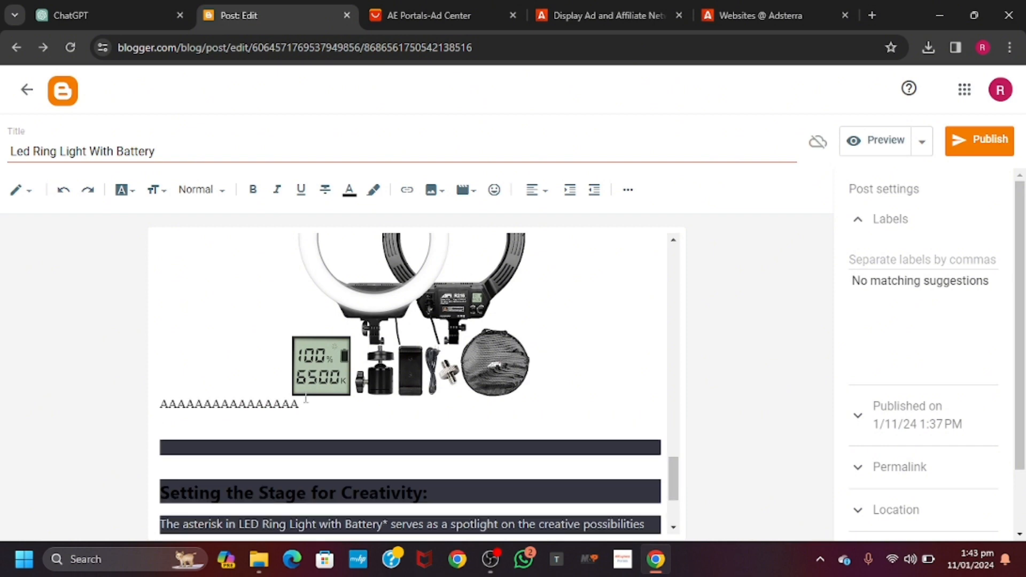
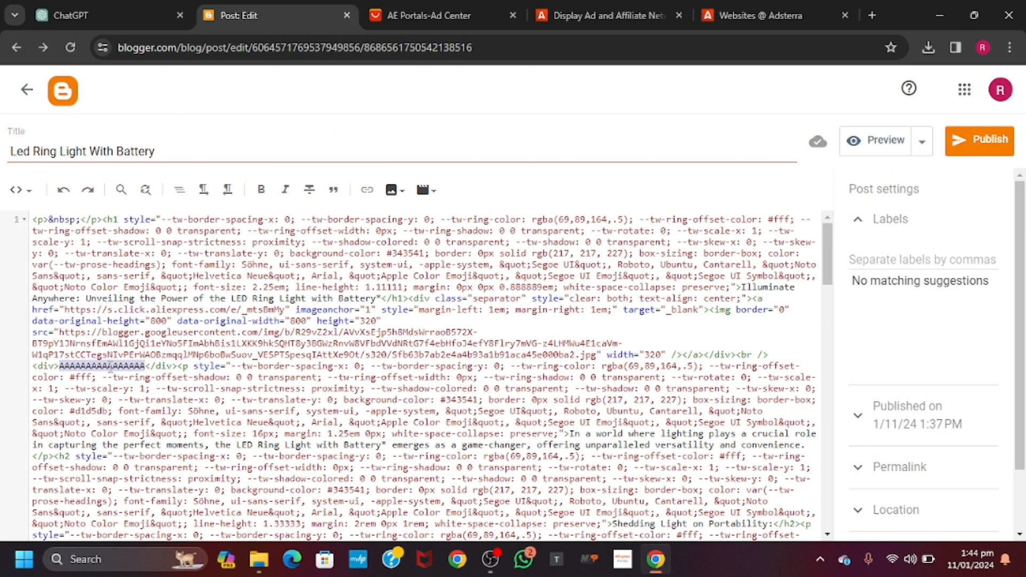
Replace the placeholder texts after the first and second images in the post's HTML with the copied 728 by 90 iframe ad script
key(ctrl+v)
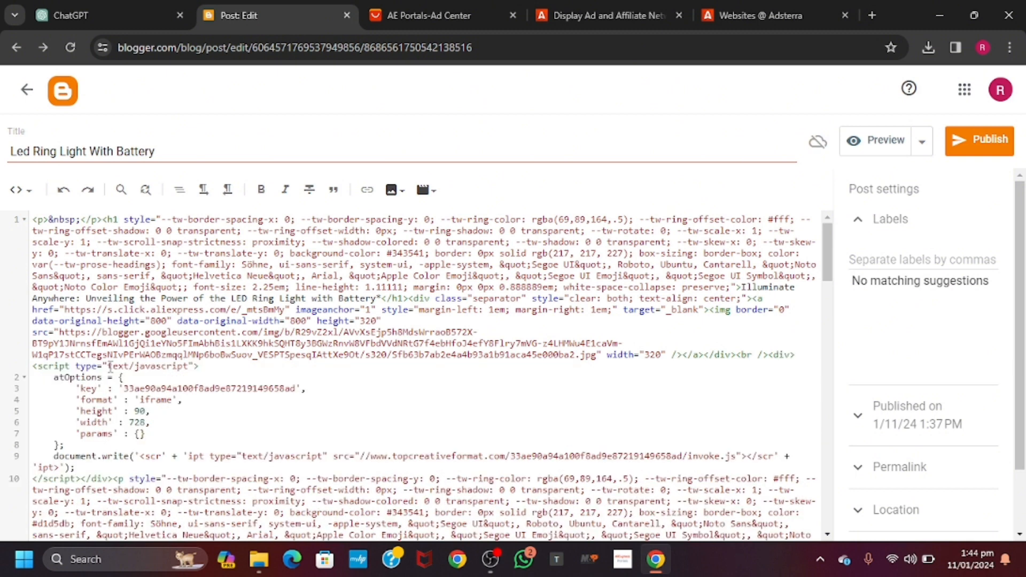
scroll(474, 365, down, 3)
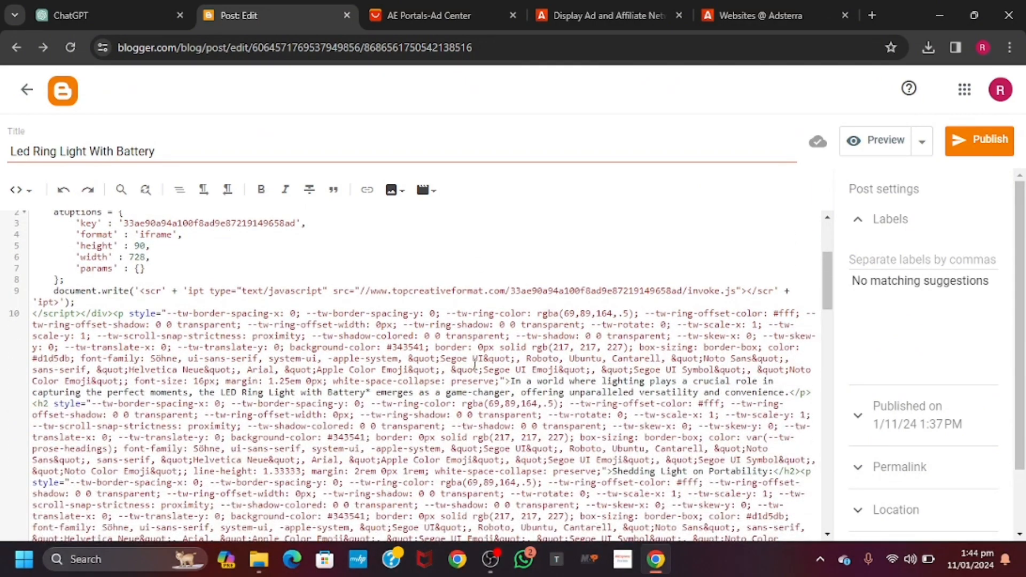
scroll(475, 365, down, 1)
scroll(475, 365, down, 1)
scroll(474, 365, down, 8)
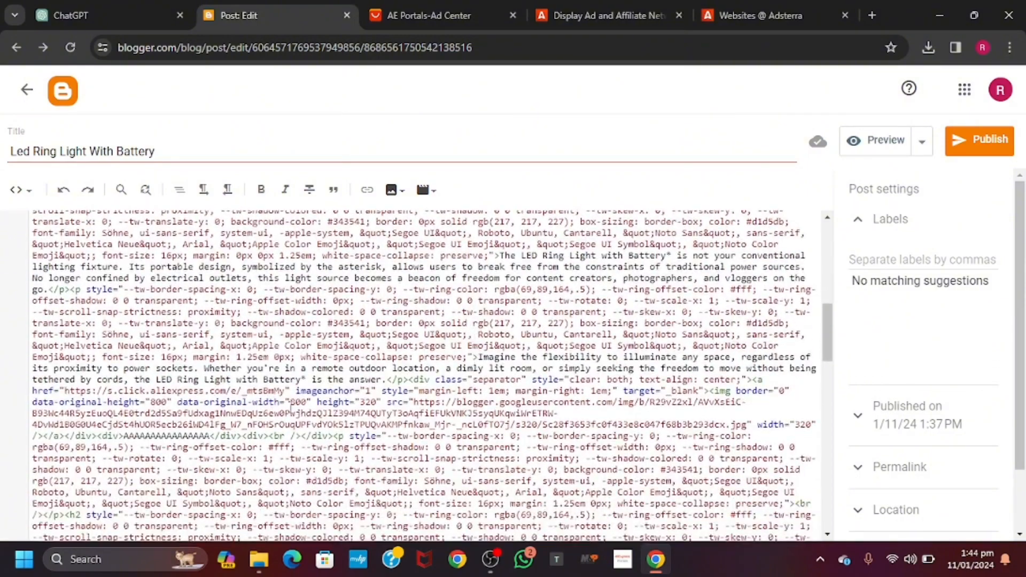
double_click(190, 434)
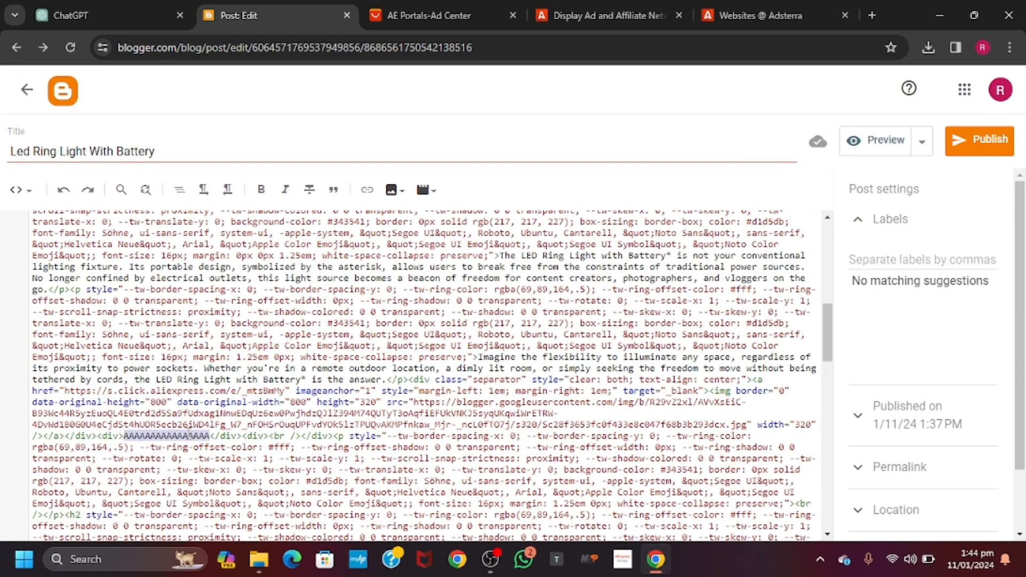
key(ctrl+v)
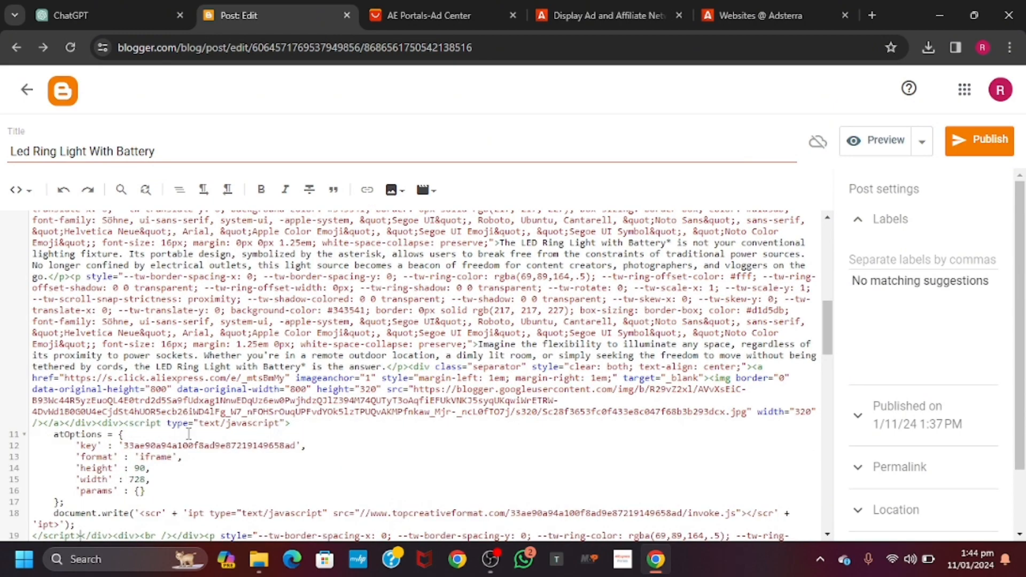
Replace the placeholder text after the third image in the post's HTML with the copied 728 by 90 ad script and publish the post
scroll(353, 417, down, 15)
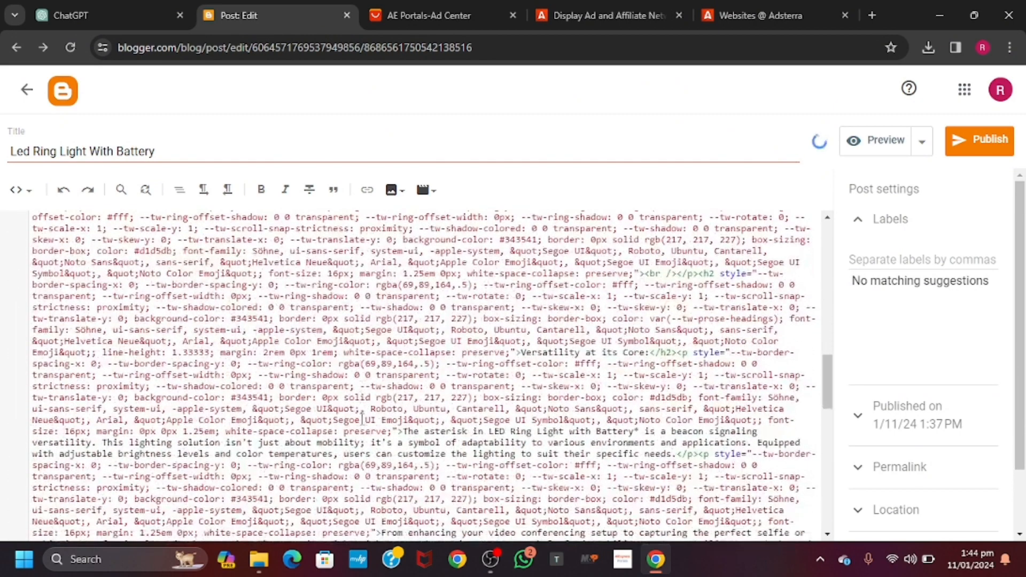
scroll(362, 420, down, 10)
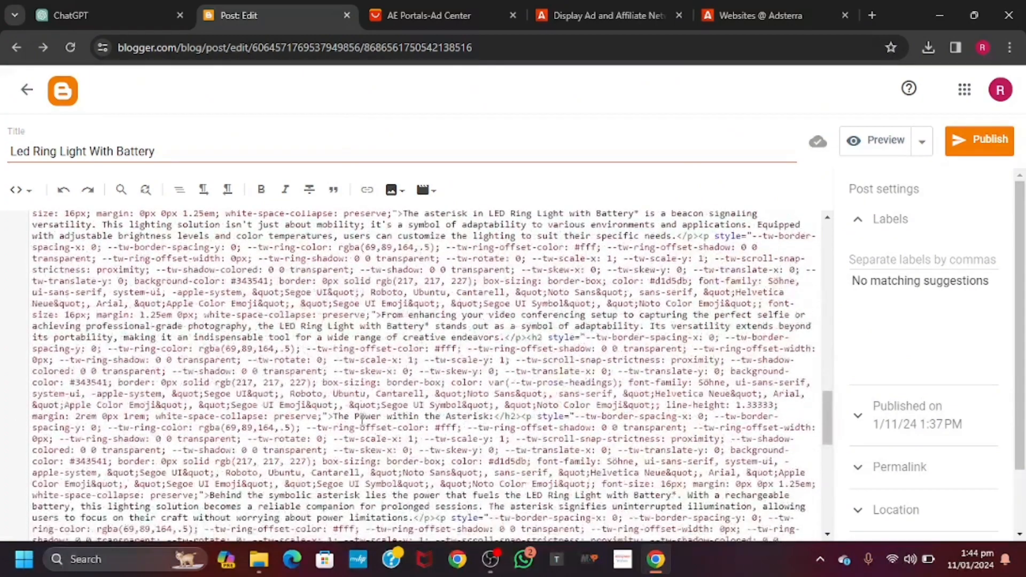
scroll(362, 417, down, 5)
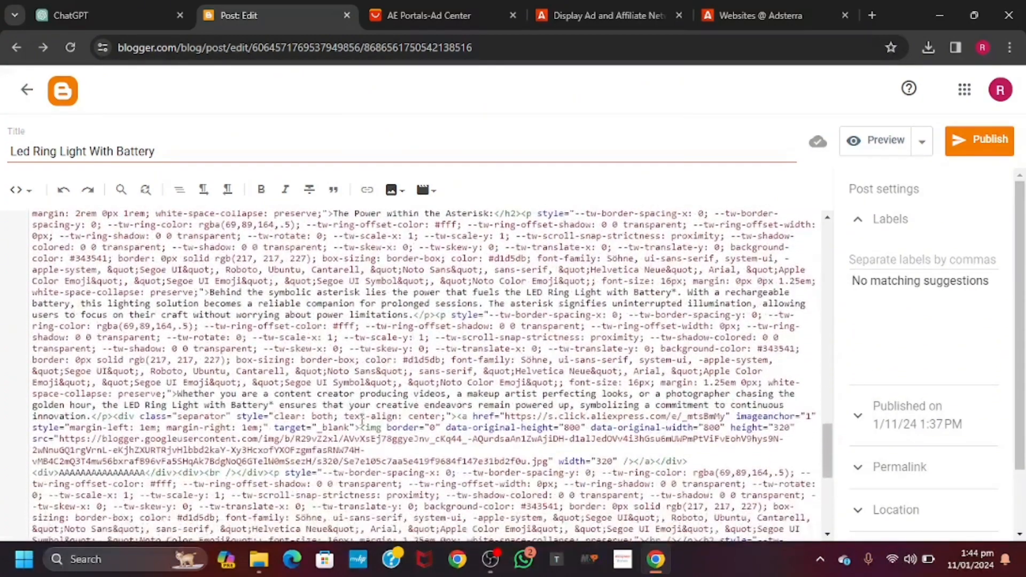
double_click(118, 472)
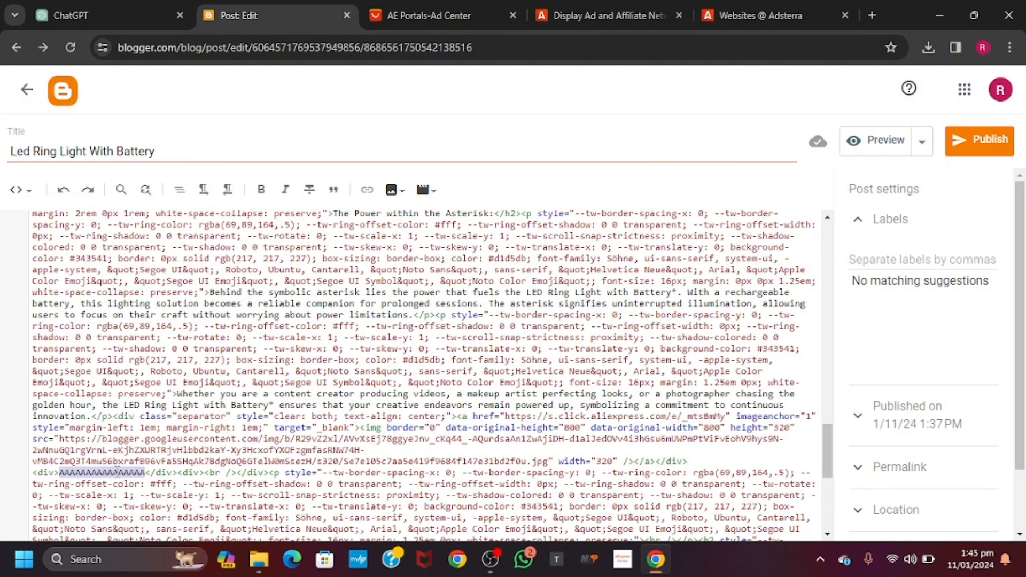
key(ctrl+v)
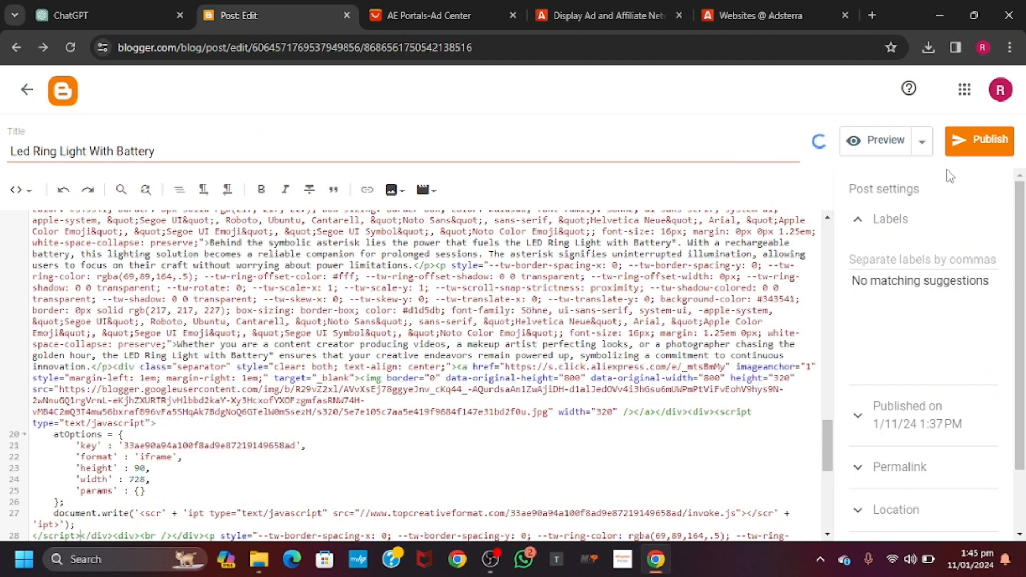
click(986, 144)
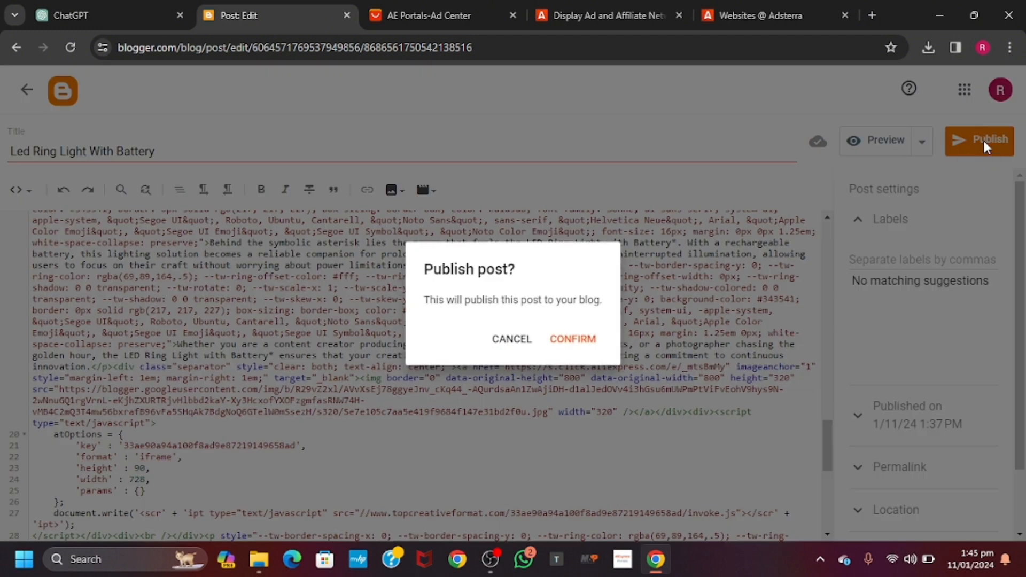
click(582, 338)
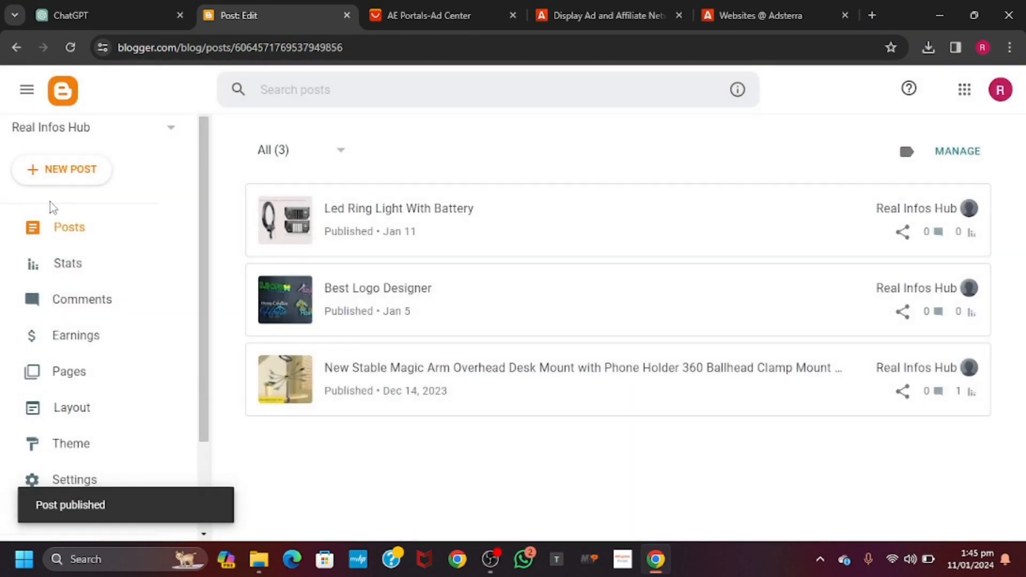
Reopen the Led Ring Light With Battery post, switch it to Compose view and update it
click(406, 219)
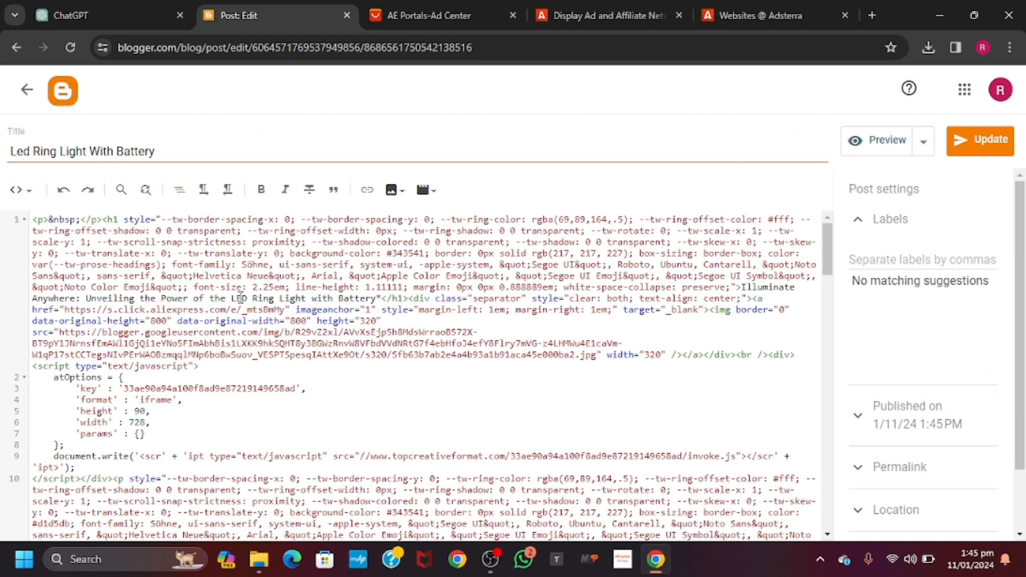
click(32, 201)
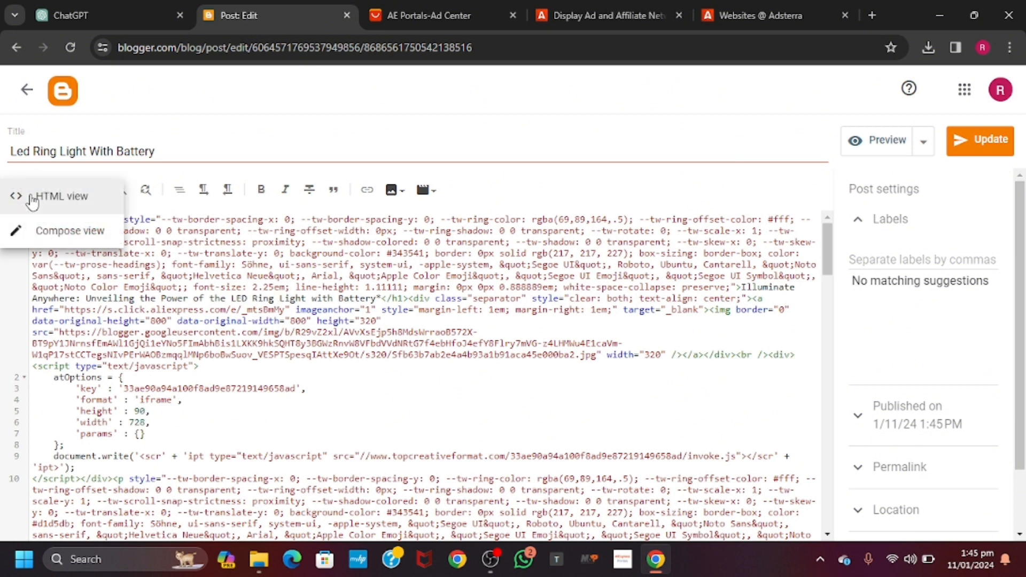
click(83, 232)
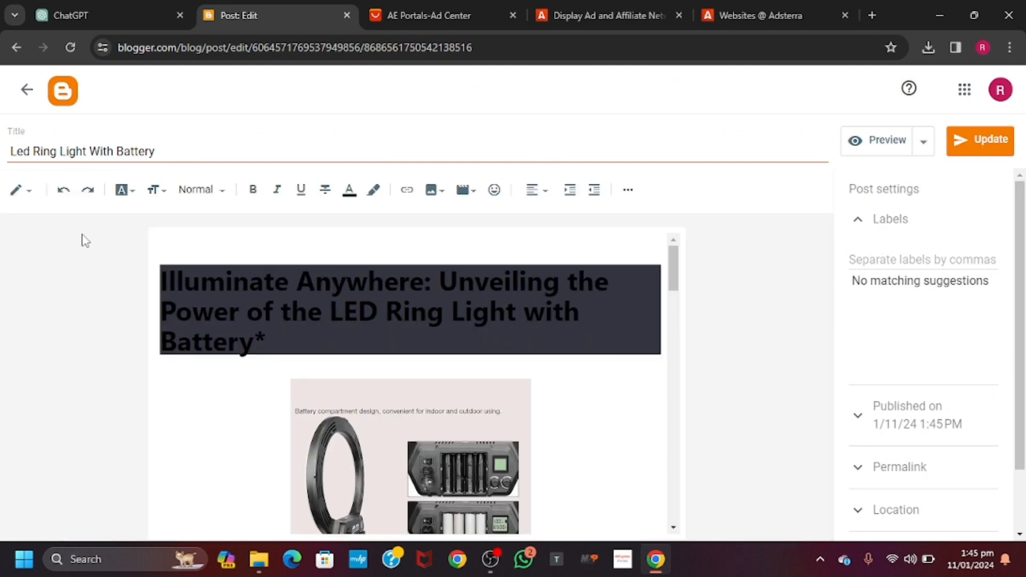
click(979, 148)
click(28, 95)
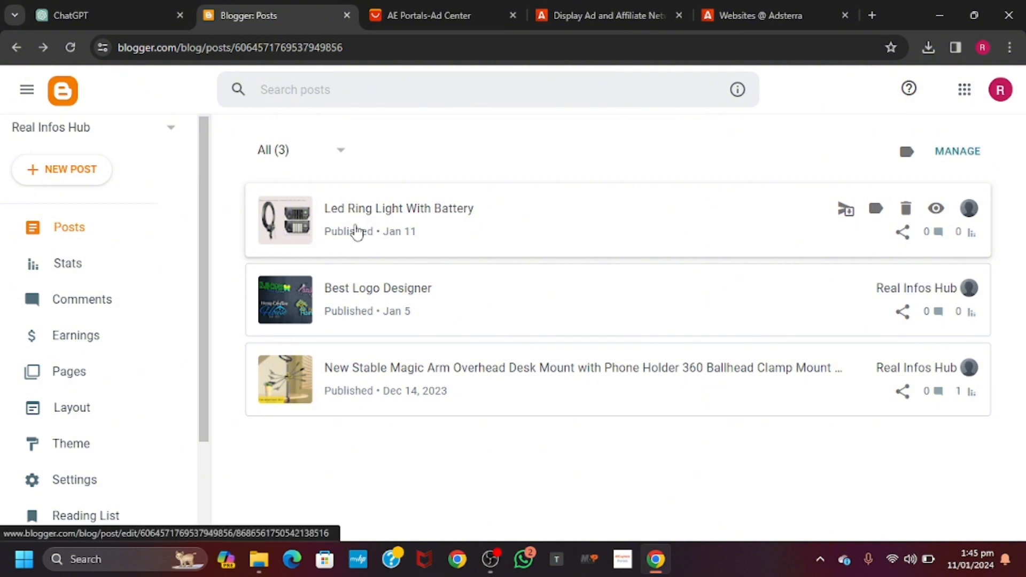
Open the live blog and check the banner ad below each of the three images in the ring light post
scroll(119, 391, down, 3)
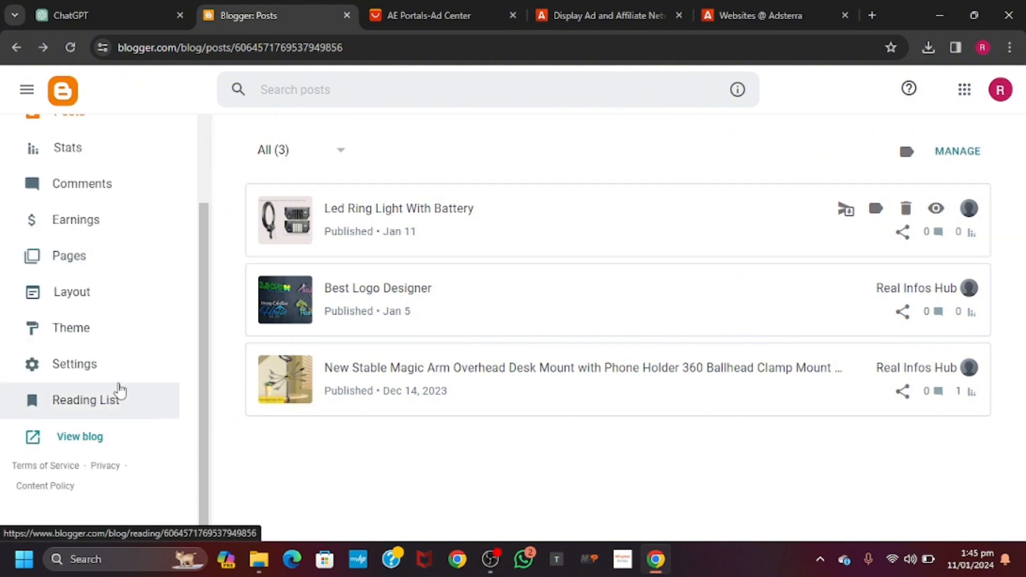
click(93, 438)
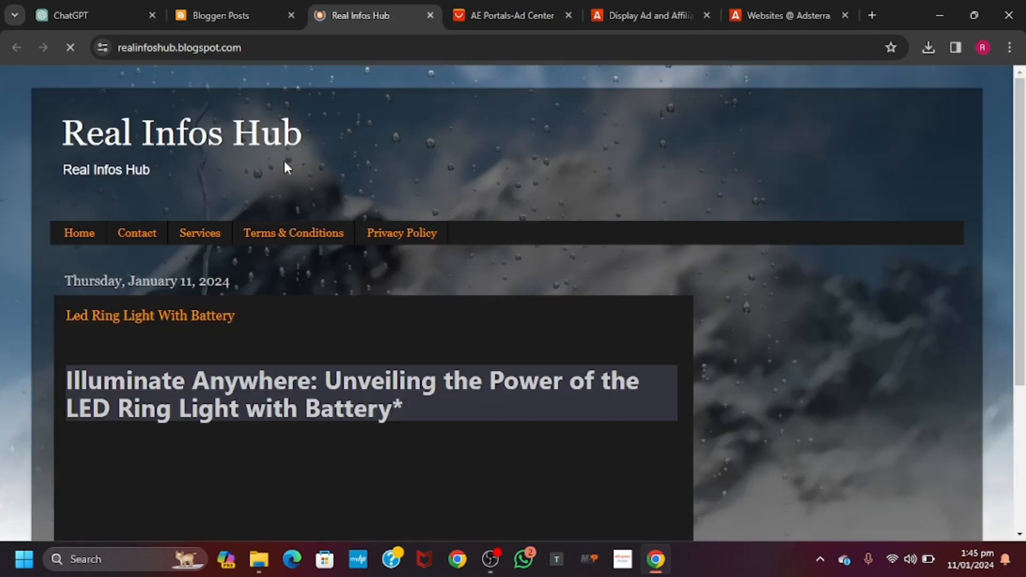
scroll(461, 298, down, 3)
scroll(461, 299, down, 4)
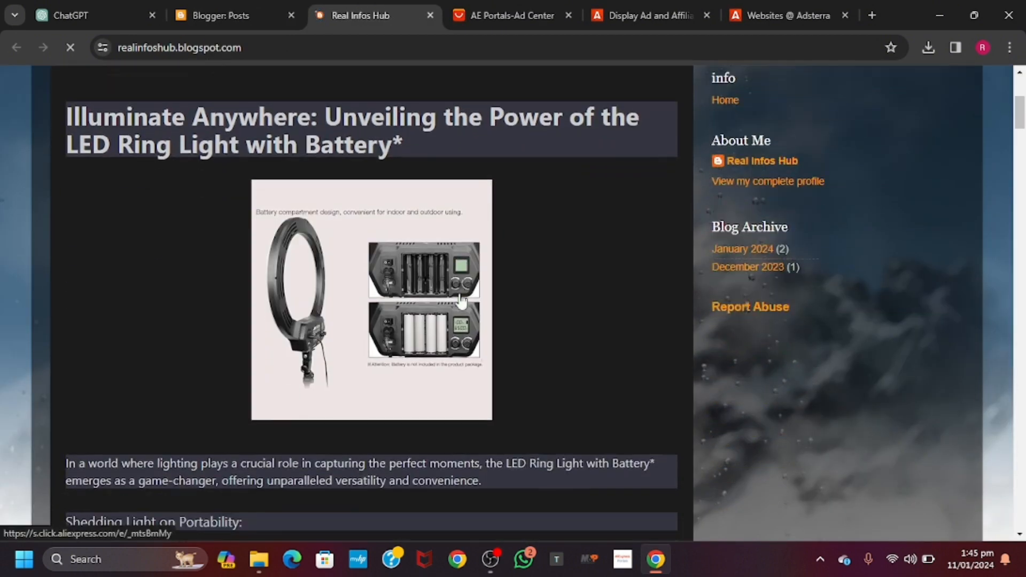
scroll(461, 299, up, 3)
scroll(461, 299, down, 7)
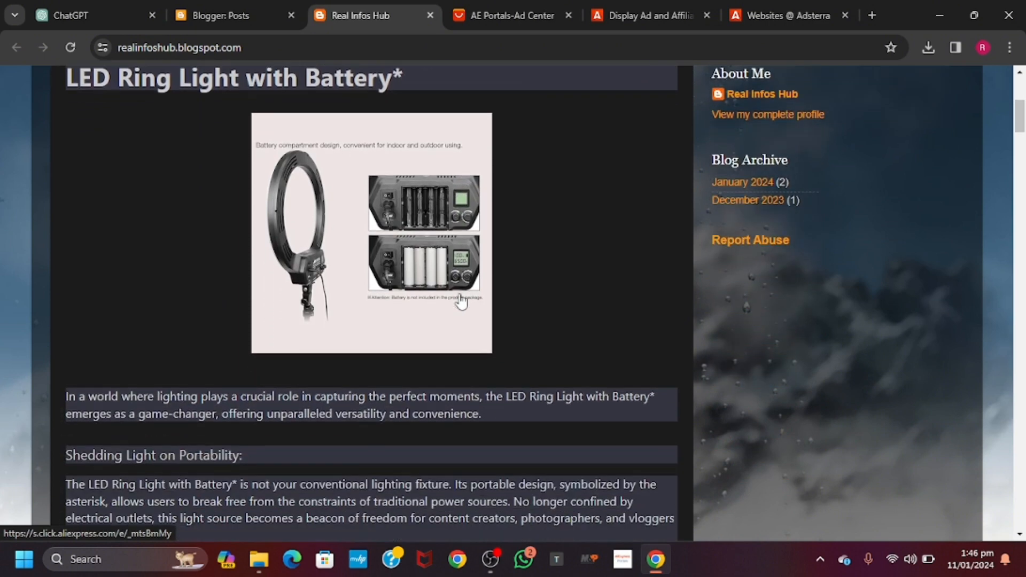
scroll(460, 293, up, 2)
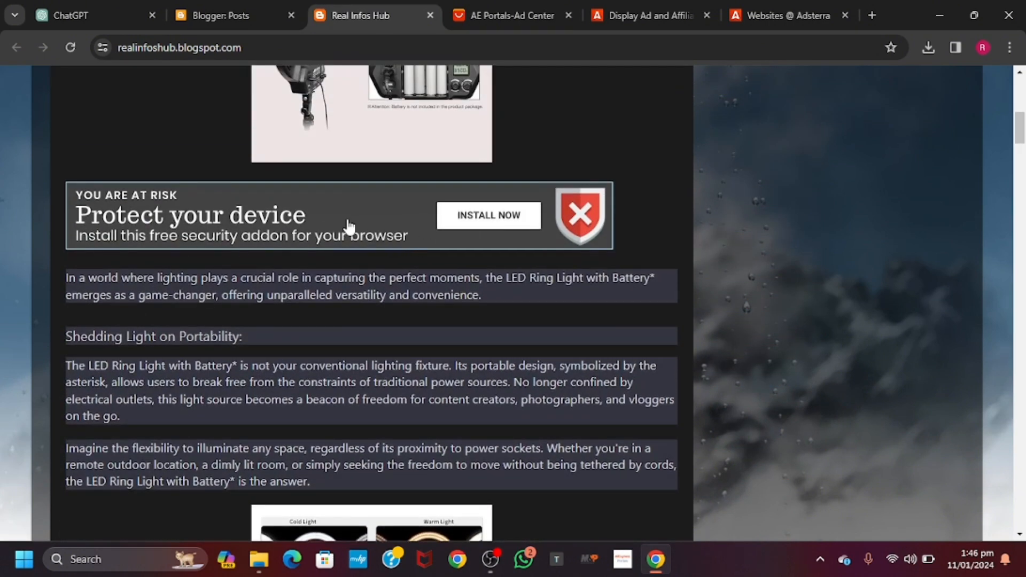
scroll(377, 231, down, 8)
scroll(353, 262, down, 10)
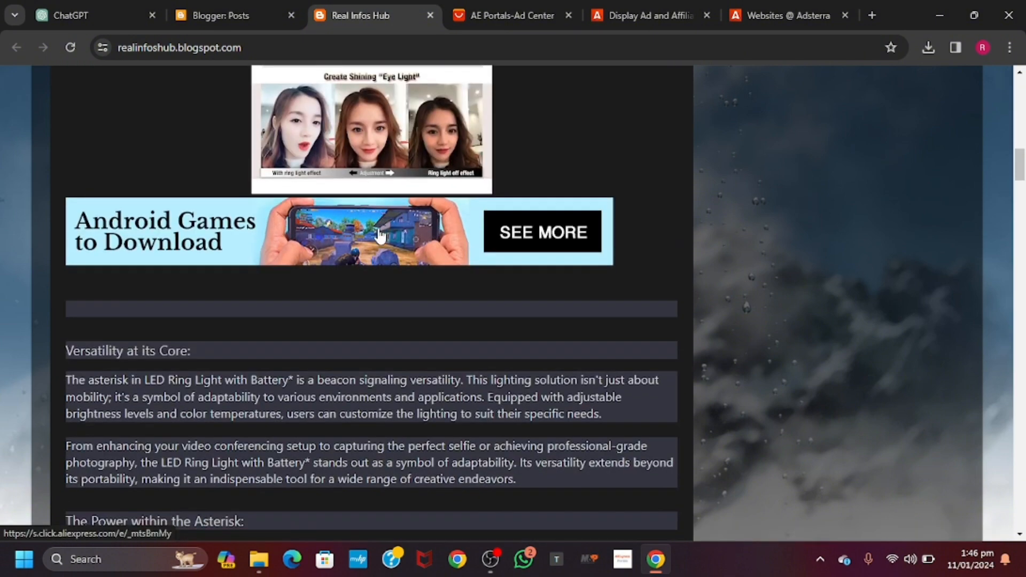
scroll(328, 372, down, 2)
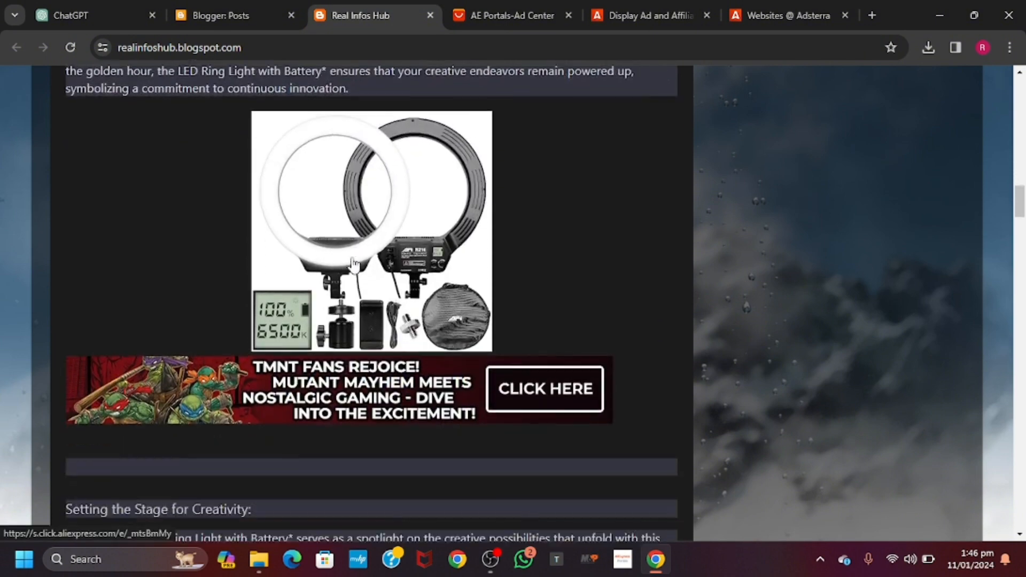
scroll(328, 372, up, 2)
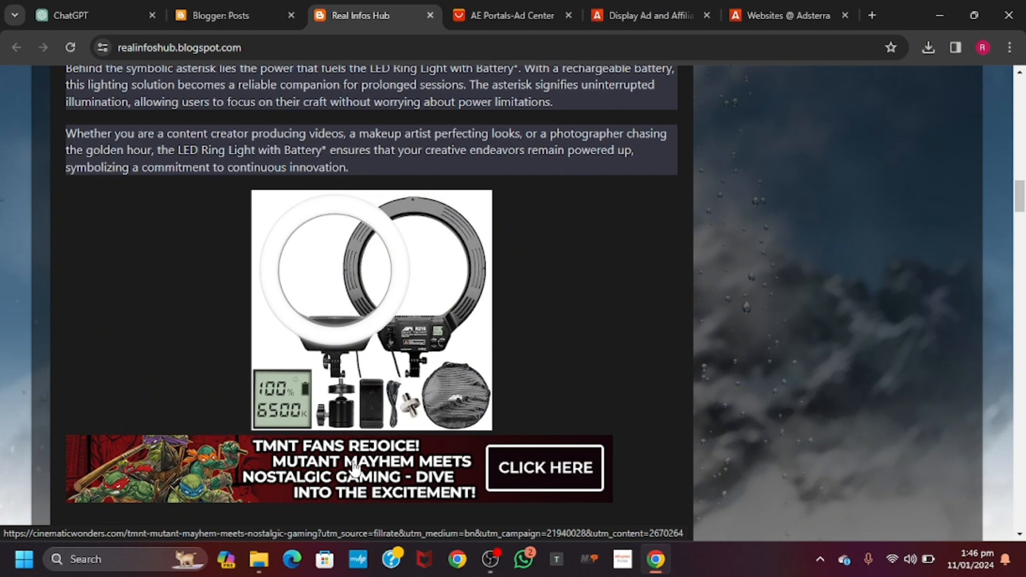
Follow the affiliate link on the post's second image and check the AliExpress product page it opens
scroll(374, 327, up, 7)
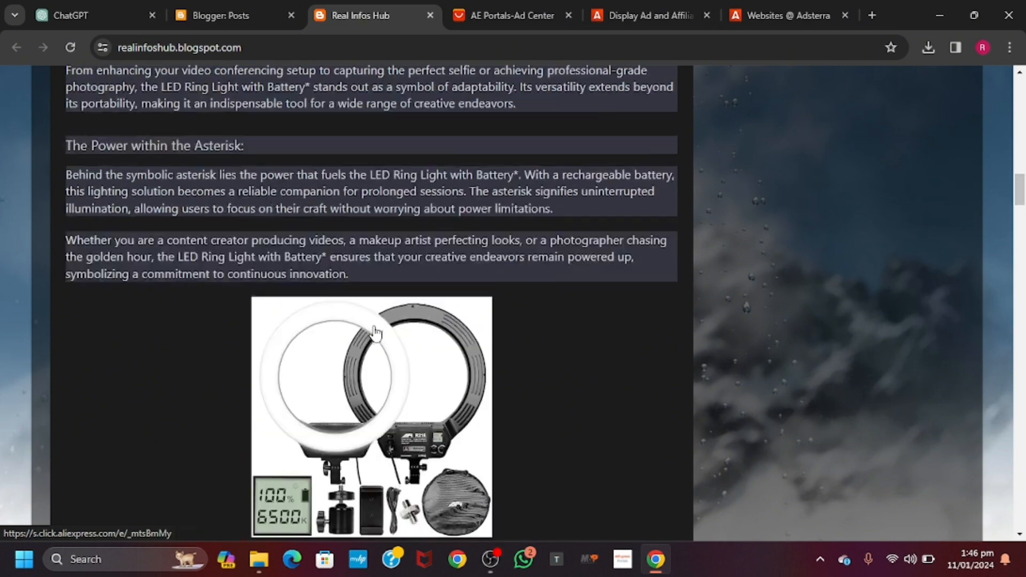
scroll(374, 327, up, 5)
scroll(375, 329, down, 5)
scroll(375, 342, up, 1)
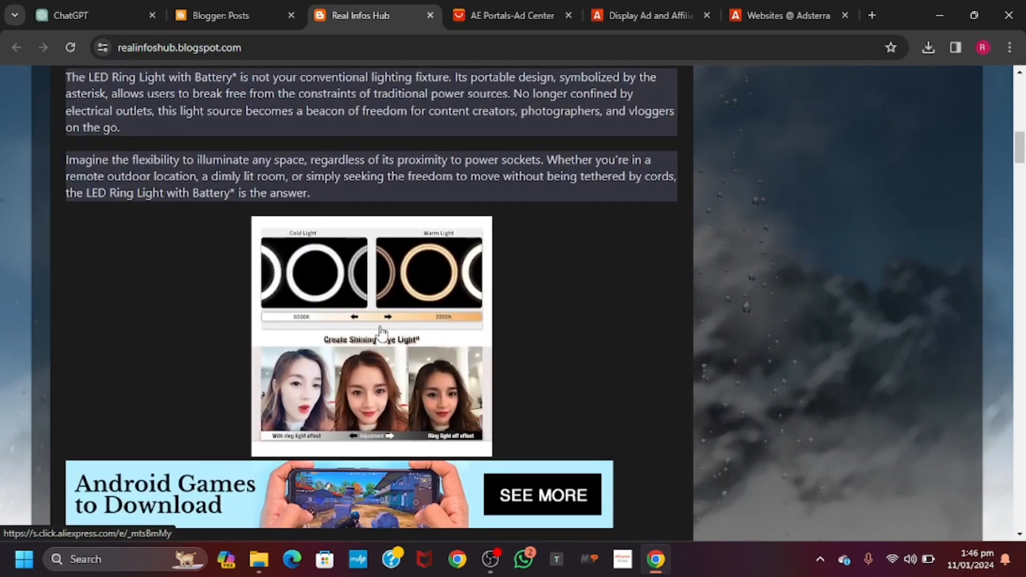
click(375, 348)
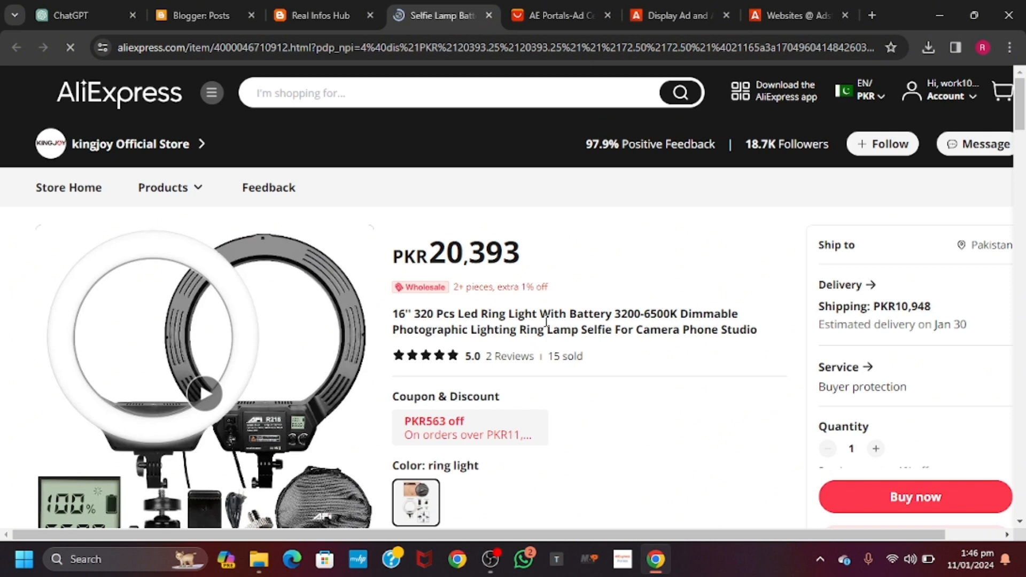
scroll(545, 321, down, 1)
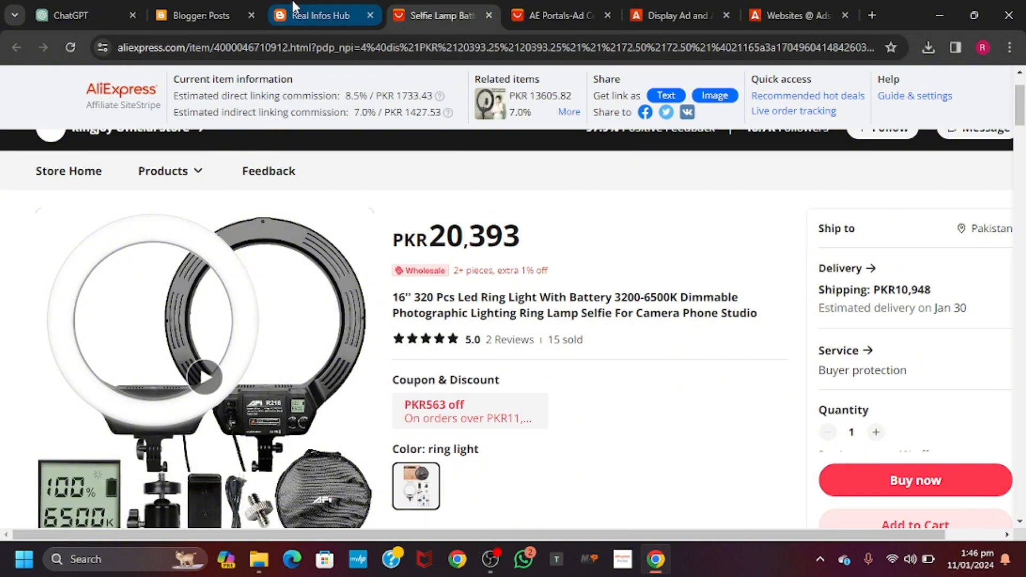
Return to the live blog and look through the rest of the ring light post and the older posts below it
click(307, 2)
scroll(390, 242, down, 10)
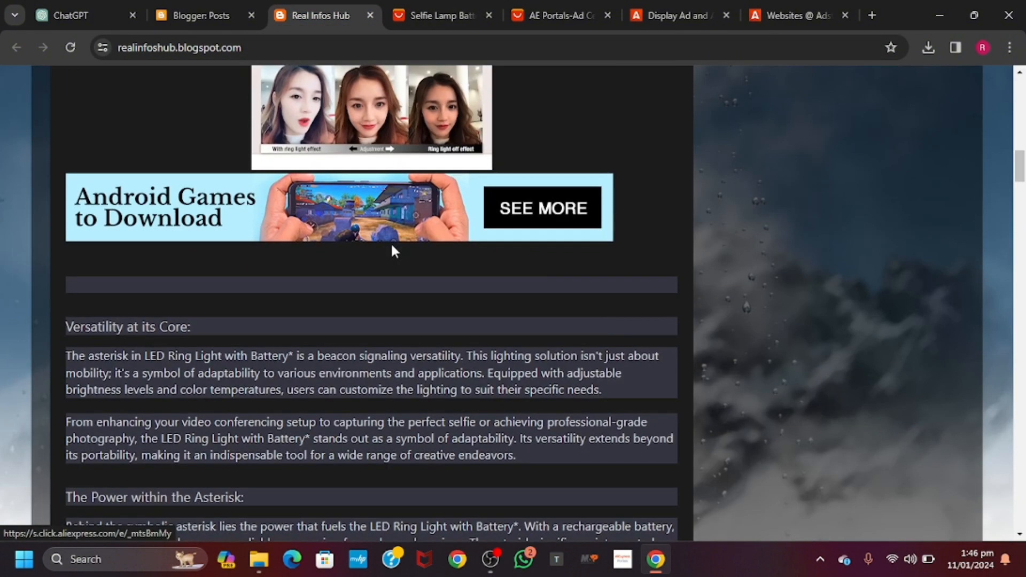
scroll(392, 248, down, 15)
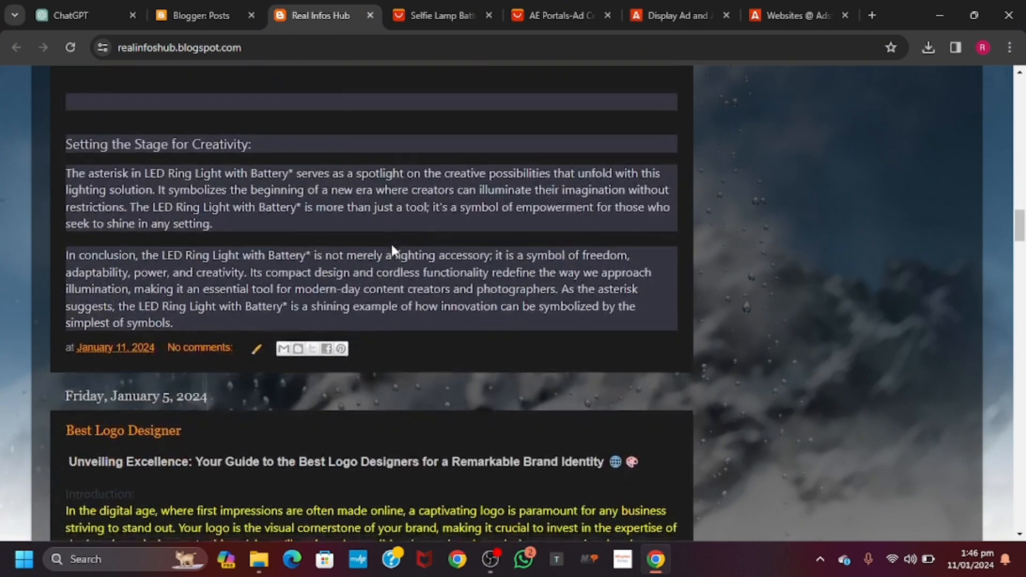
scroll(393, 245, down, 4)
scroll(392, 246, up, 6)
scroll(393, 246, down, 20)
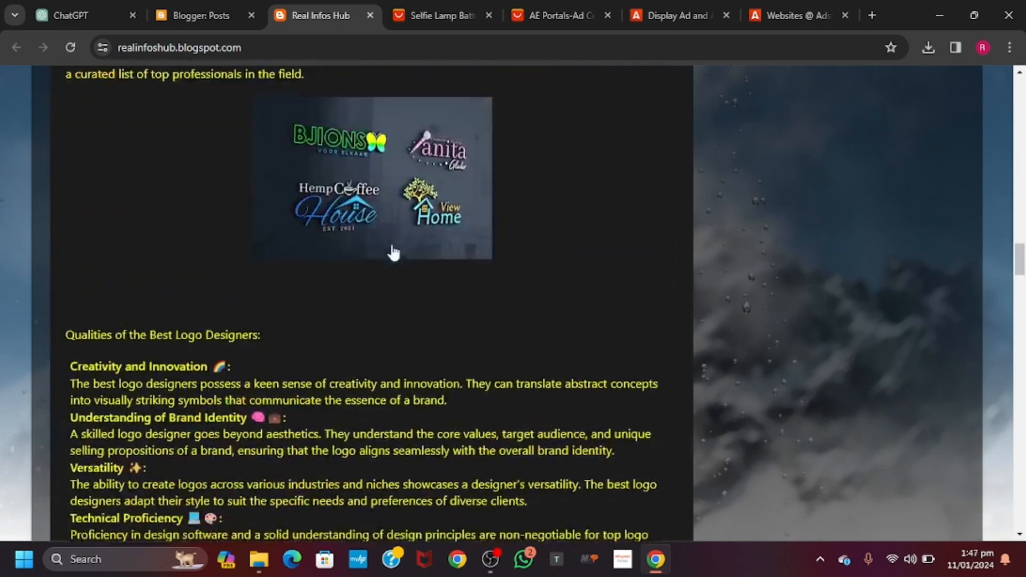
scroll(392, 251, down, 20)
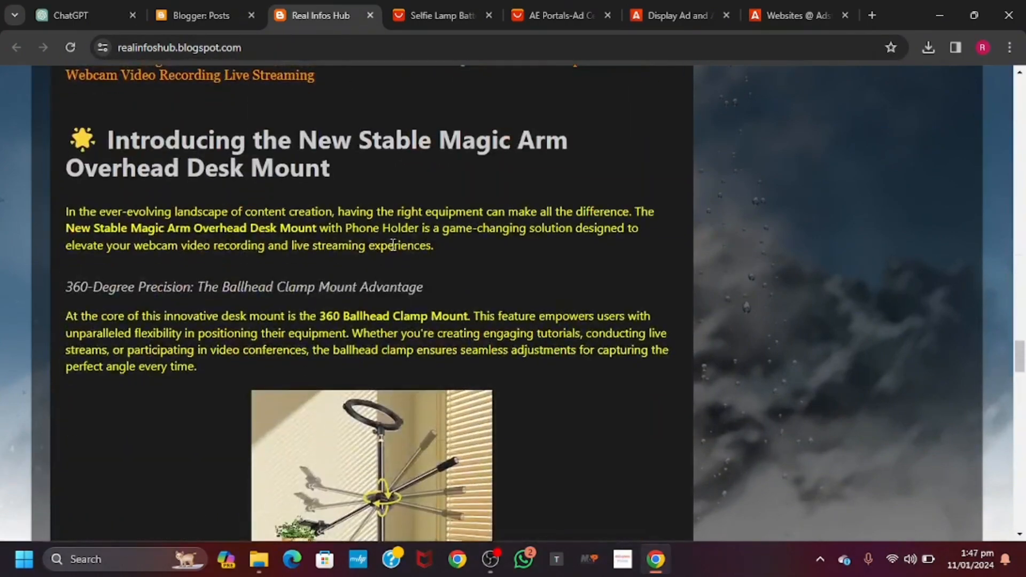
scroll(393, 249, down, 20)
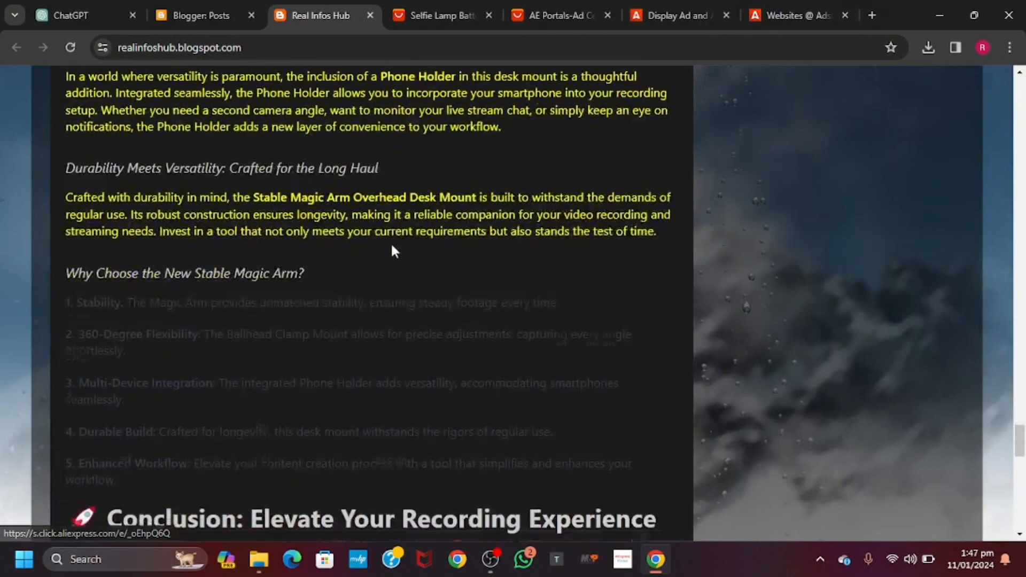
Go back to the start of the blog page and examine the ring light post's first image and the banner ad below it
key(Home)
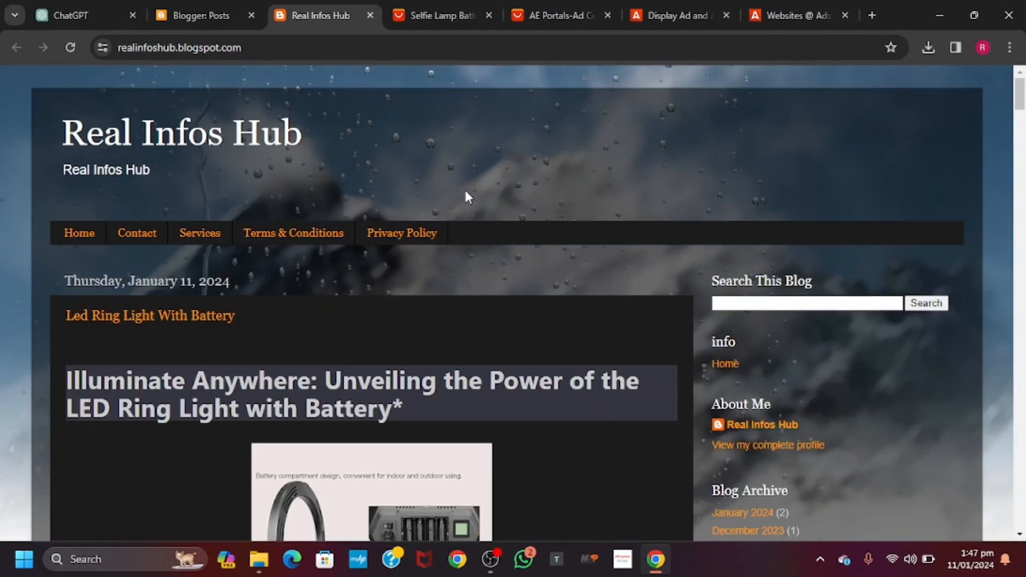
scroll(465, 198, down, 9)
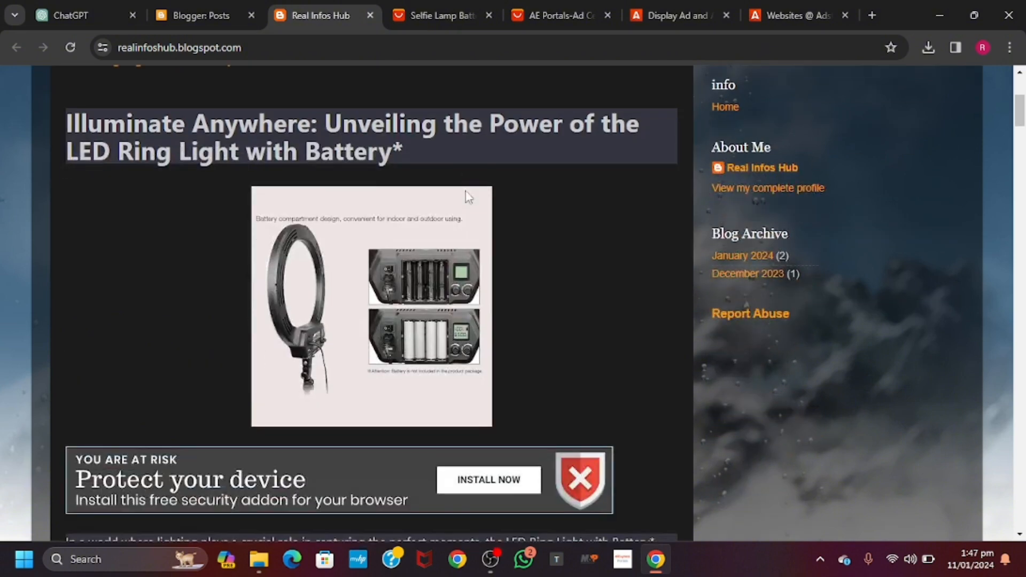
scroll(467, 198, down, 2)
scroll(366, 258, up, 5)
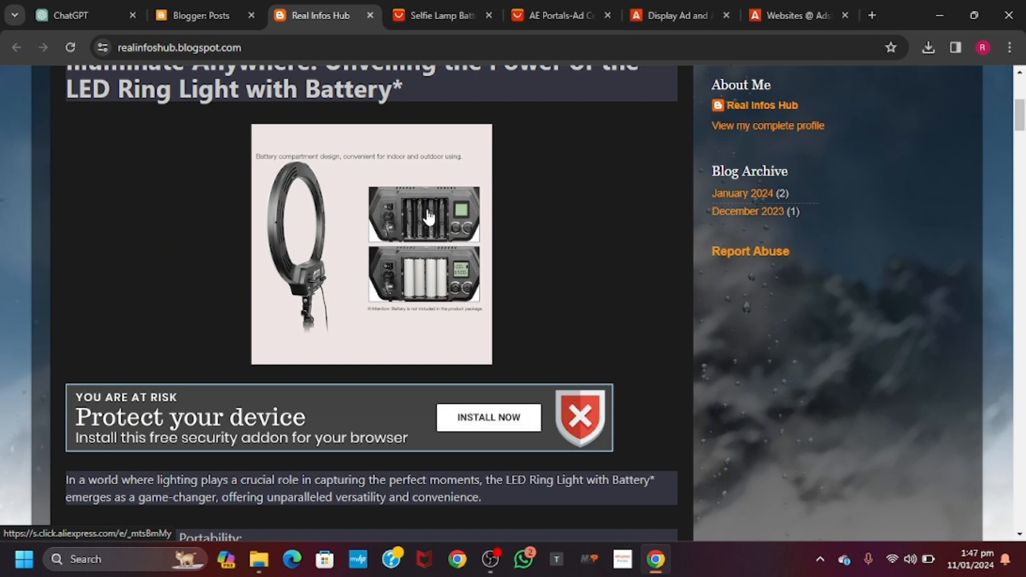
scroll(426, 218, up, 1)
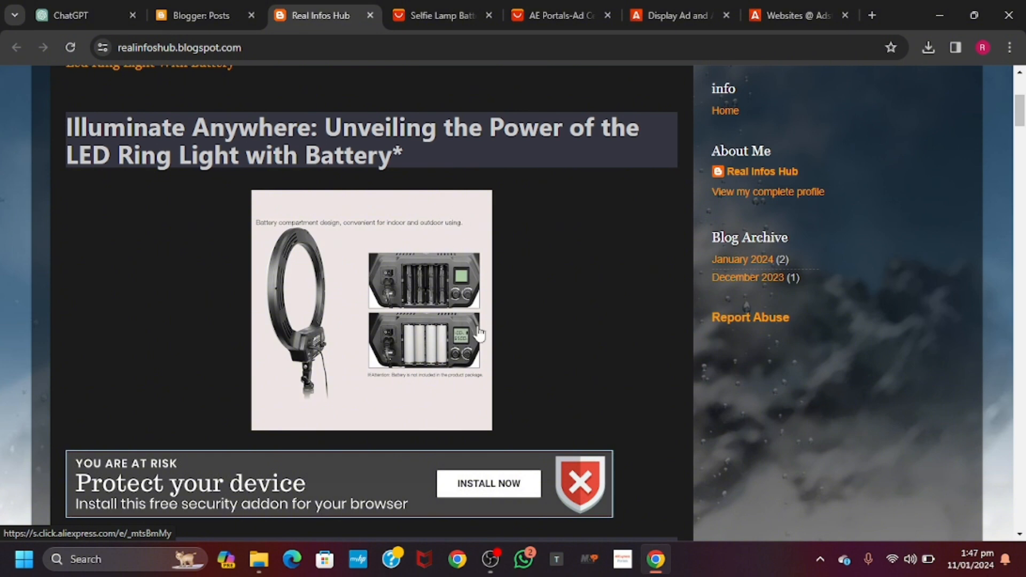
scroll(474, 334, down, 2)
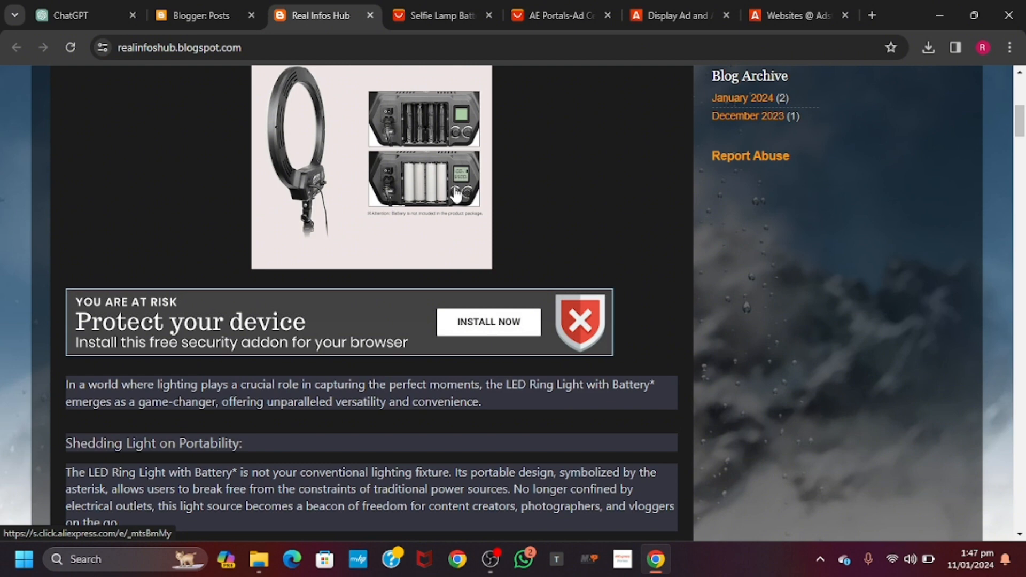
scroll(455, 195, up, 2)
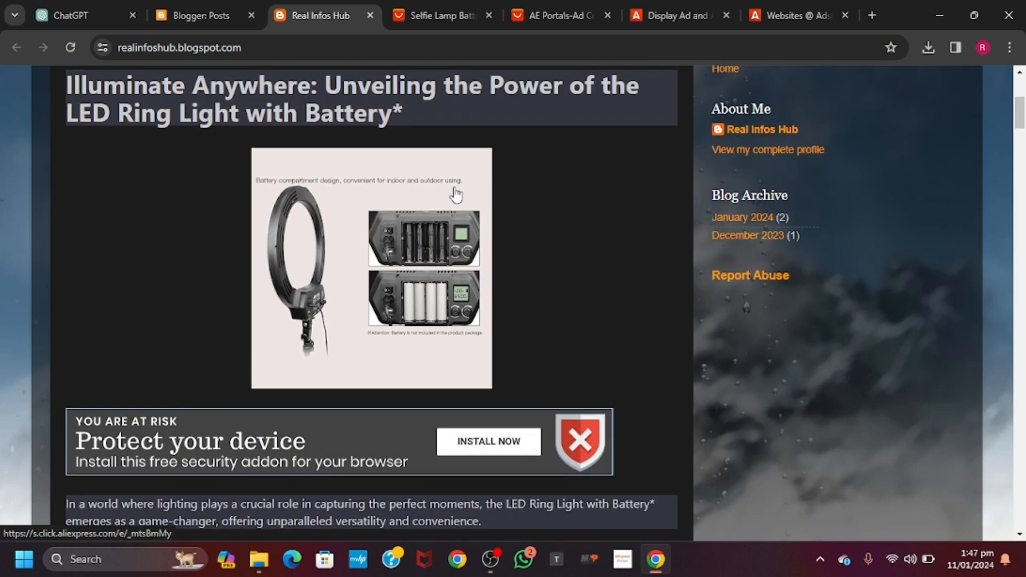